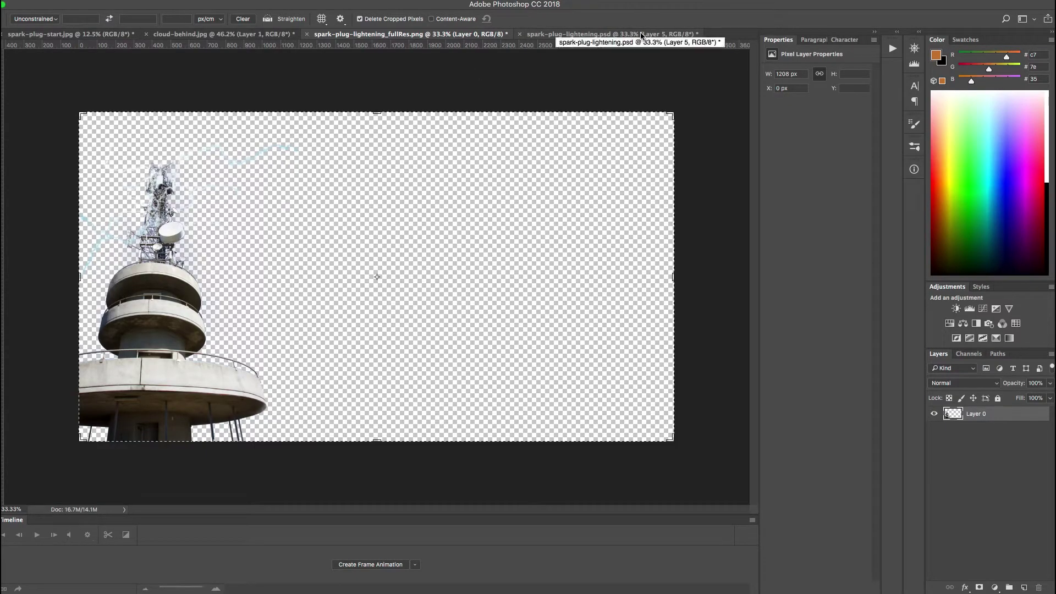
# Close spark-plug-lightening.psd and compare the original tower photo, cloud image and cut-out tower
pyautogui.click(519, 34)
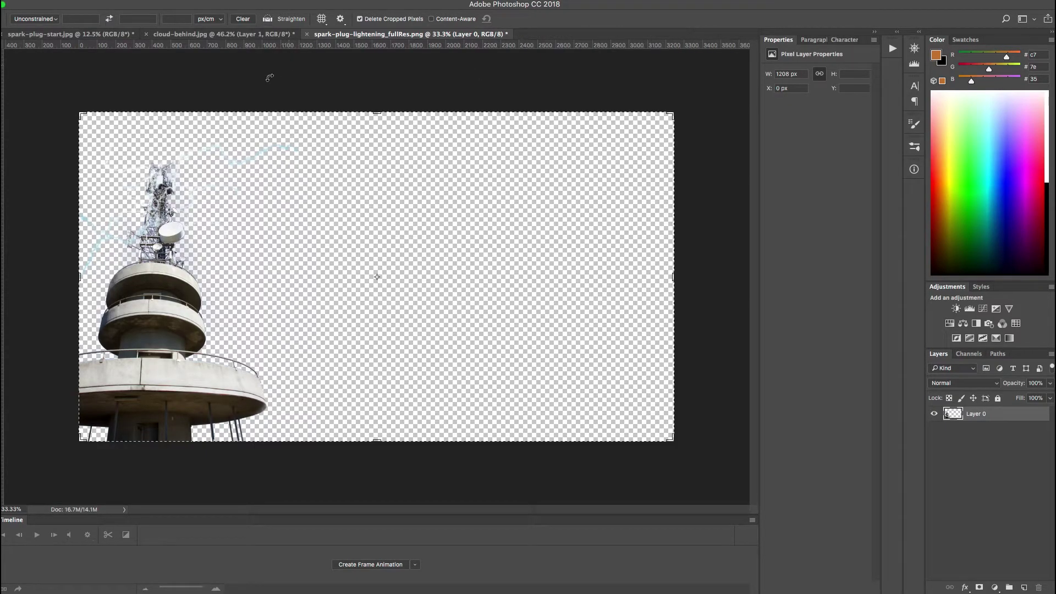
pyautogui.click(98, 36)
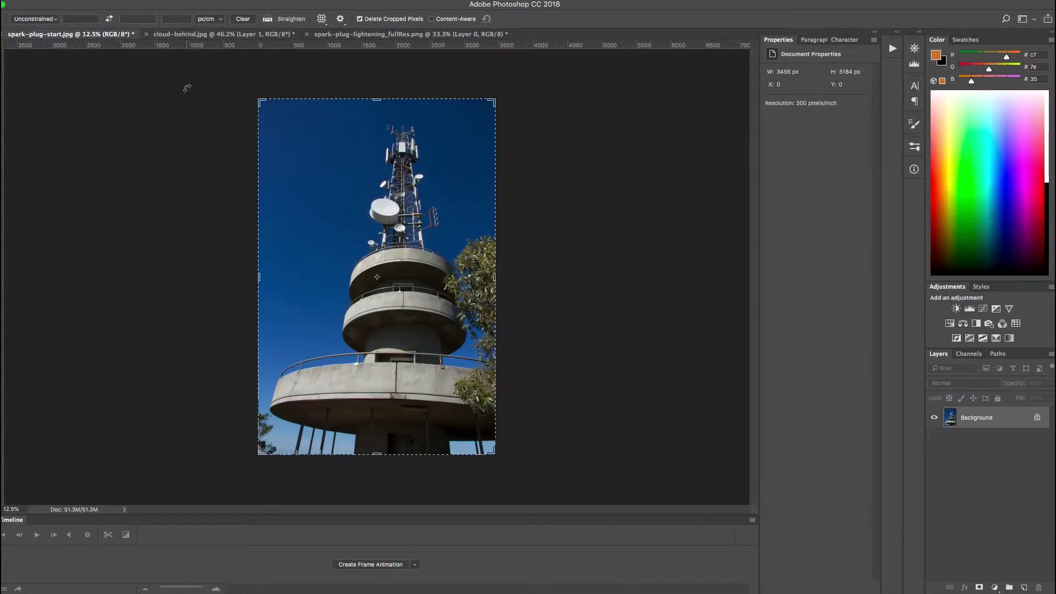
pyautogui.click(195, 34)
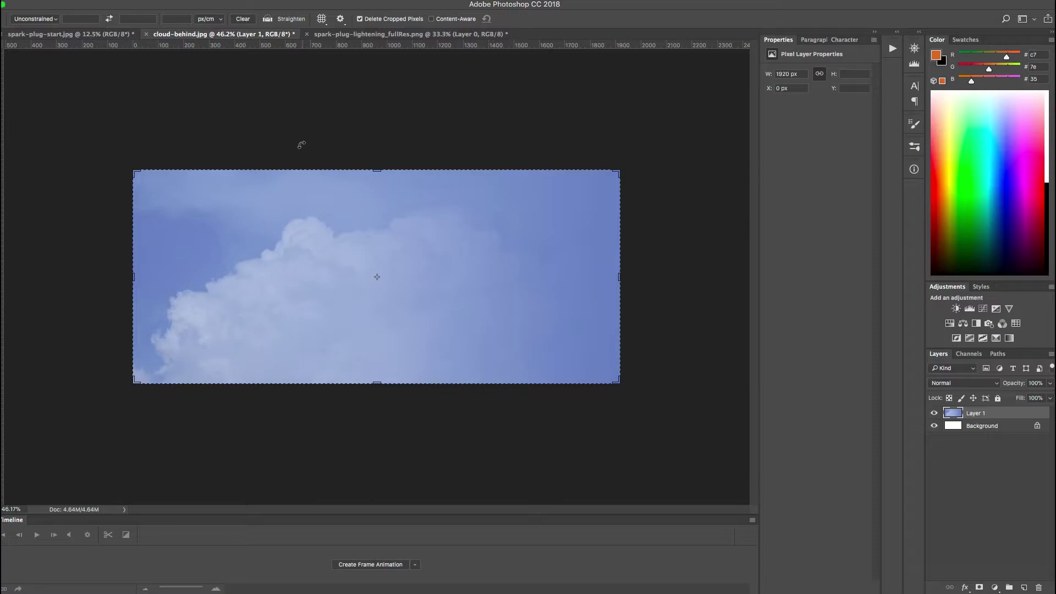
pyautogui.click(57, 36)
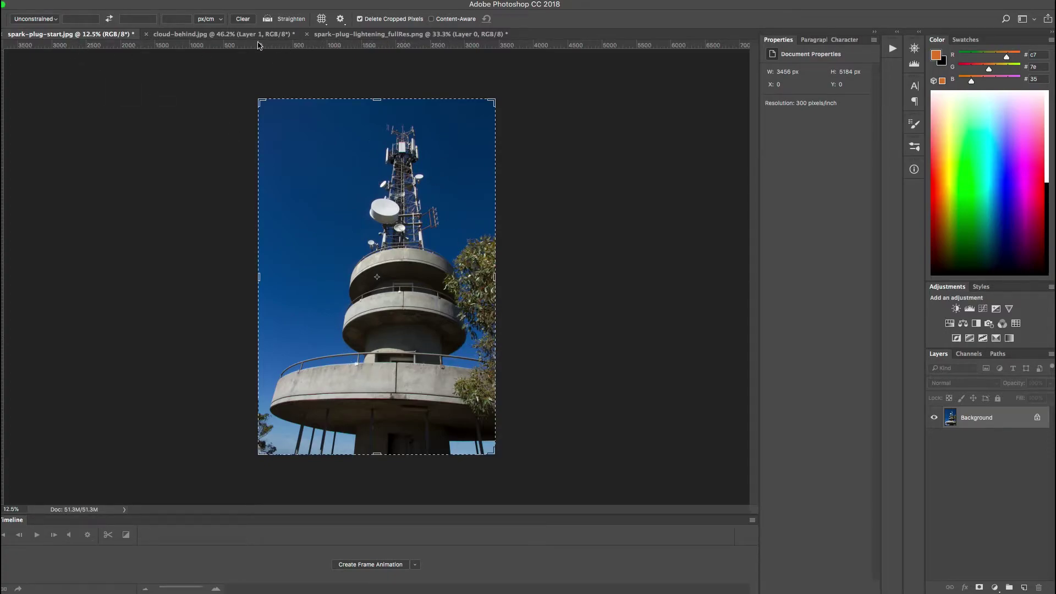
pyautogui.click(363, 35)
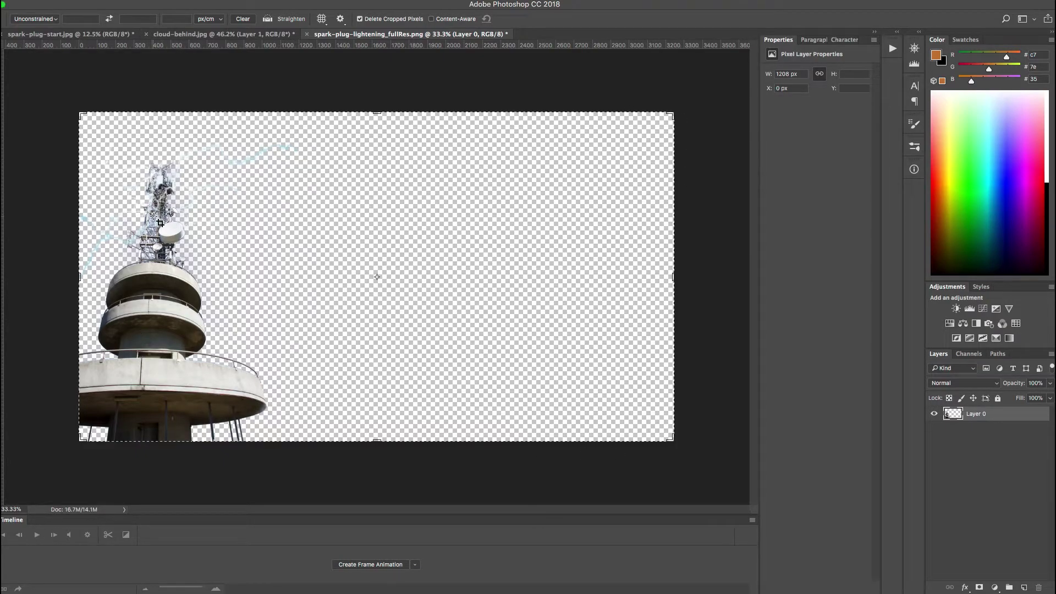
pyautogui.click(92, 34)
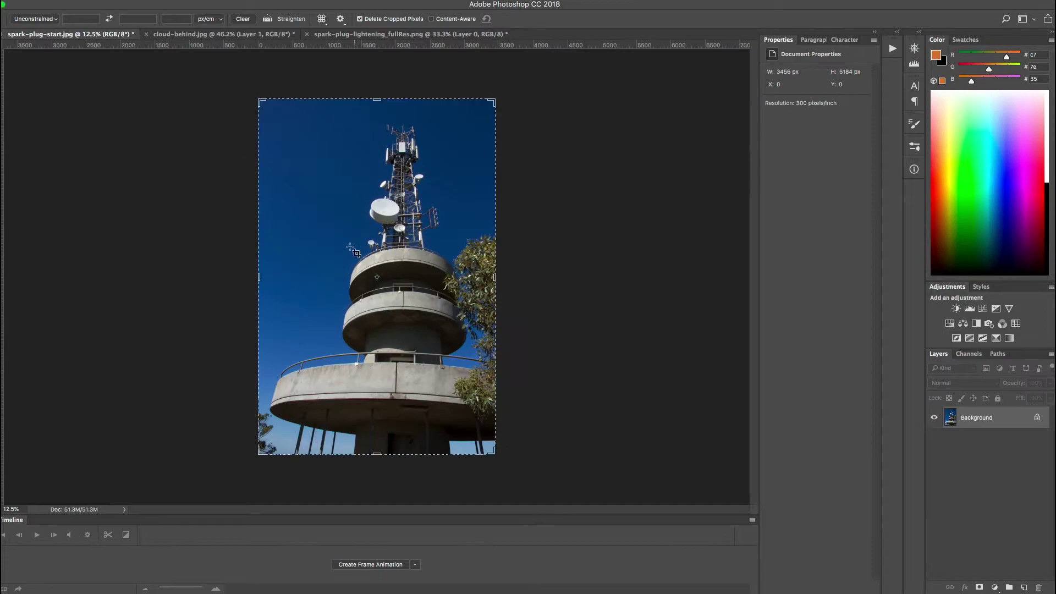
pyautogui.click(413, 34)
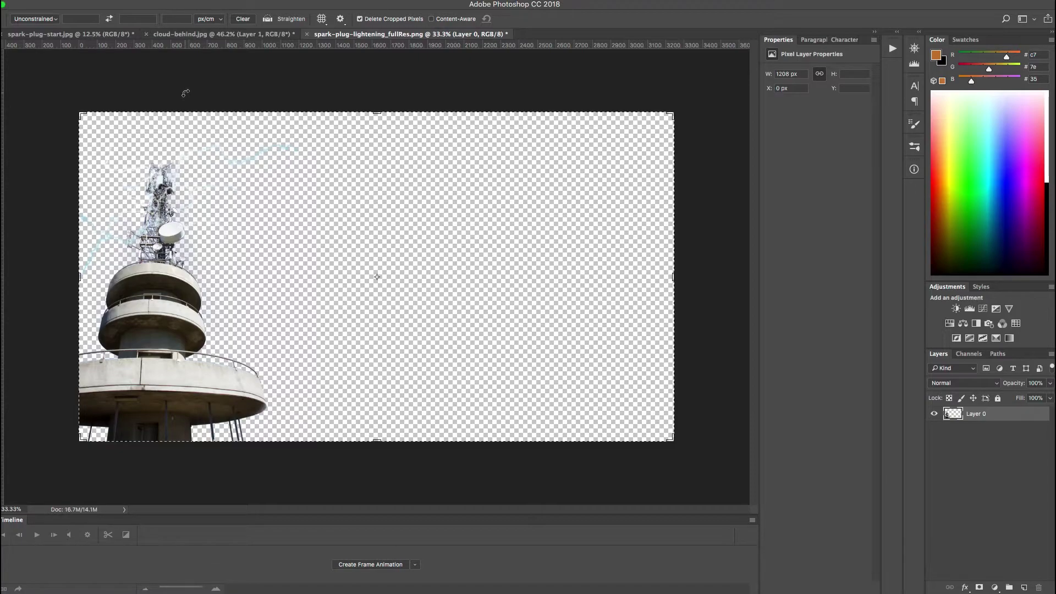
# Glance at the cloud image again, then return to the cut-out tower spark-plug-lightening_fullRes.png
pyautogui.click(200, 35)
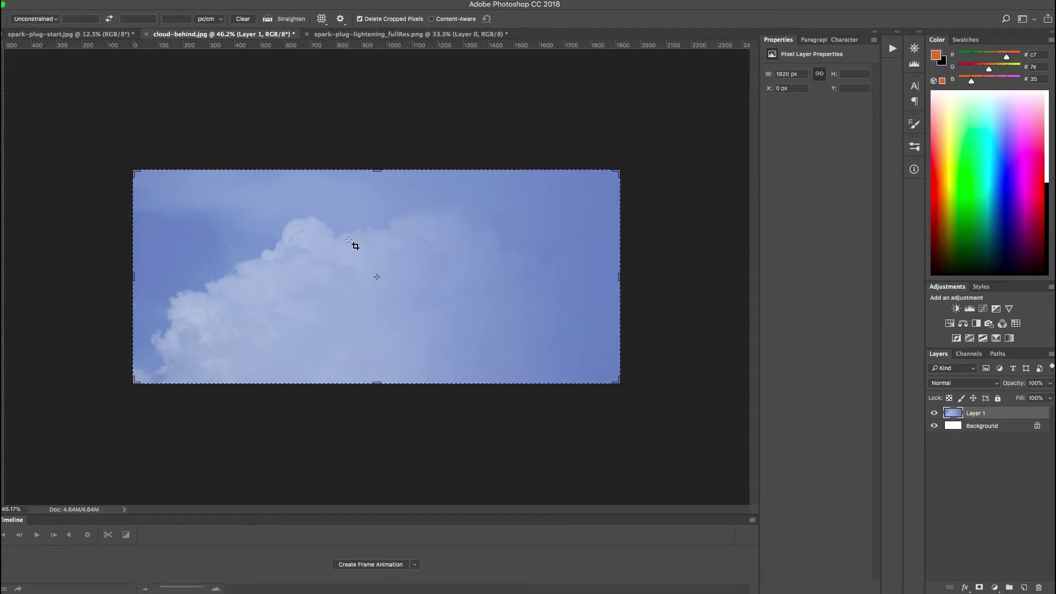
pyautogui.click(374, 34)
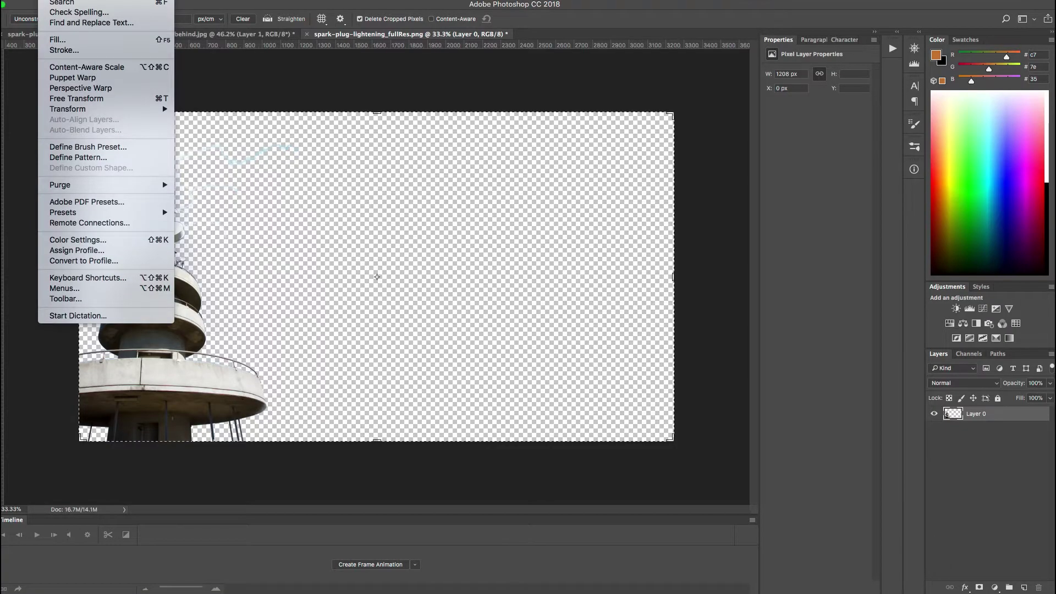
# Open File > Export > Save for Web (Legacy) with the whole preview fitted in the window
pyautogui.press('Left')
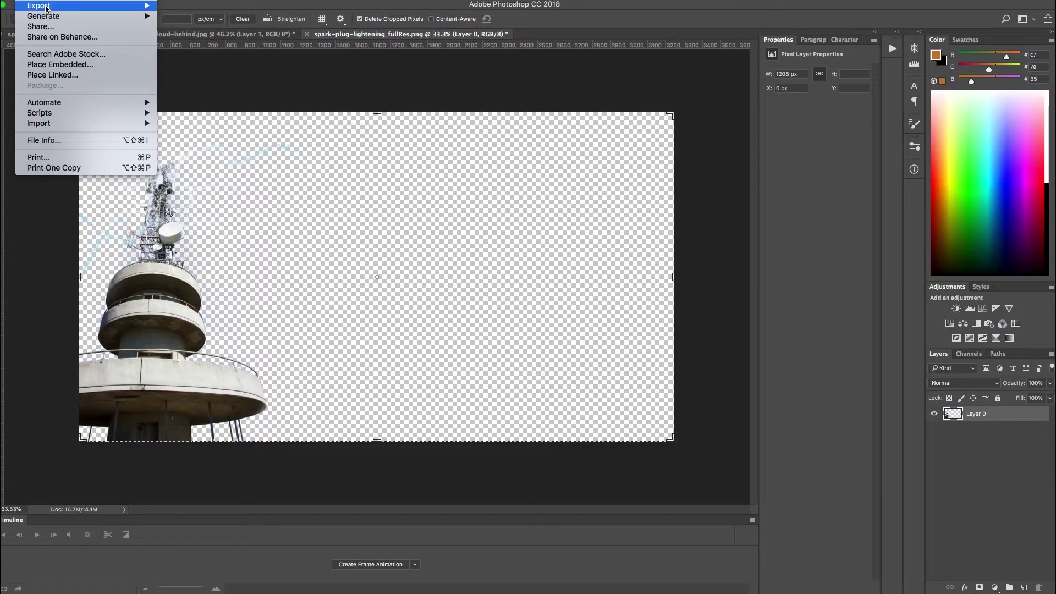
pyautogui.moveTo(47, 8)
pyautogui.click(190, 50)
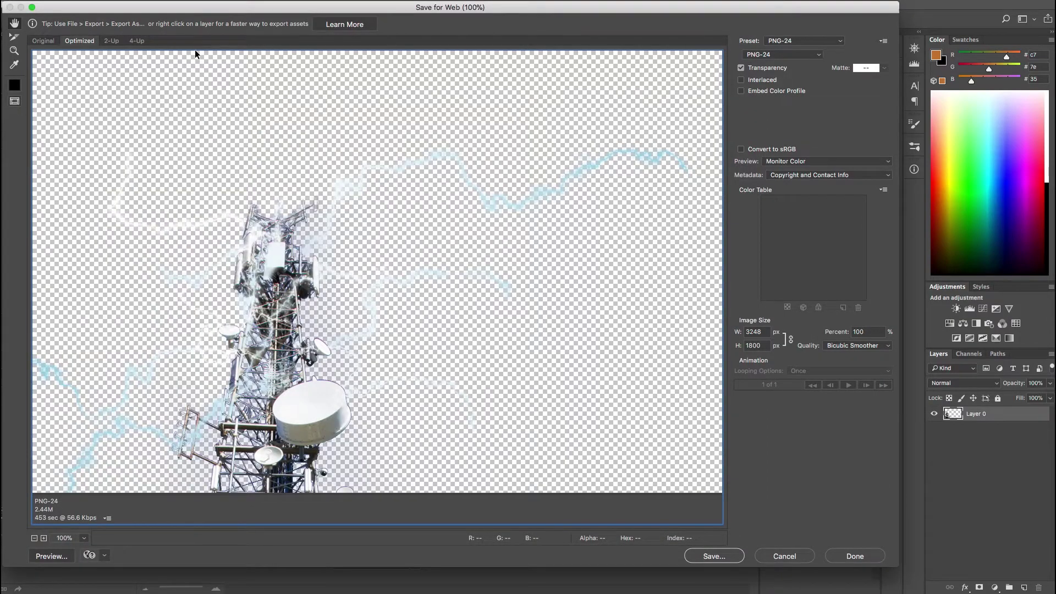
pyautogui.scroll(-3, 253, 274)
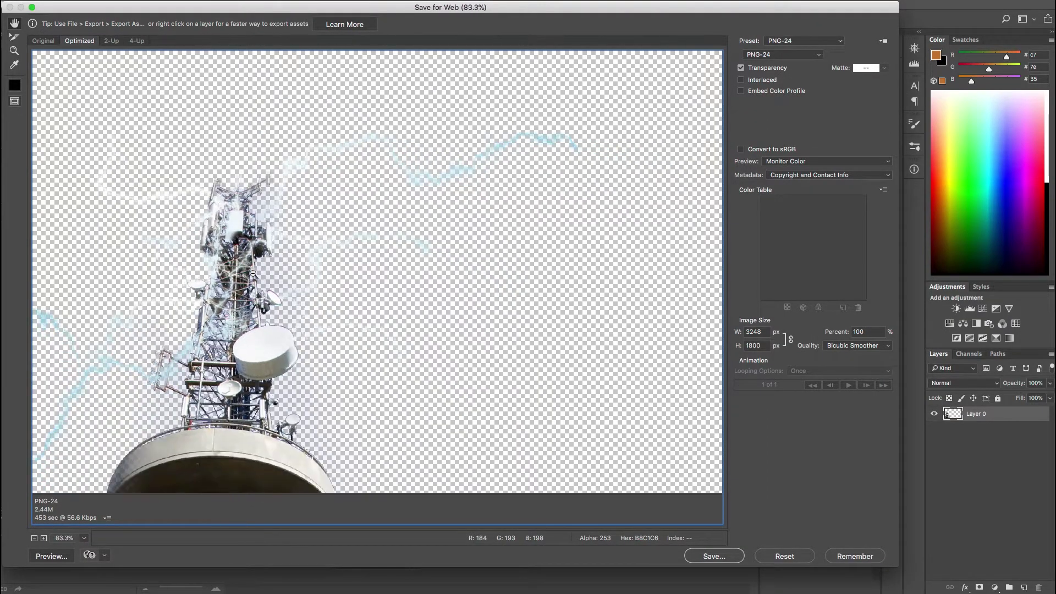
pyautogui.scroll(-6, 253, 274)
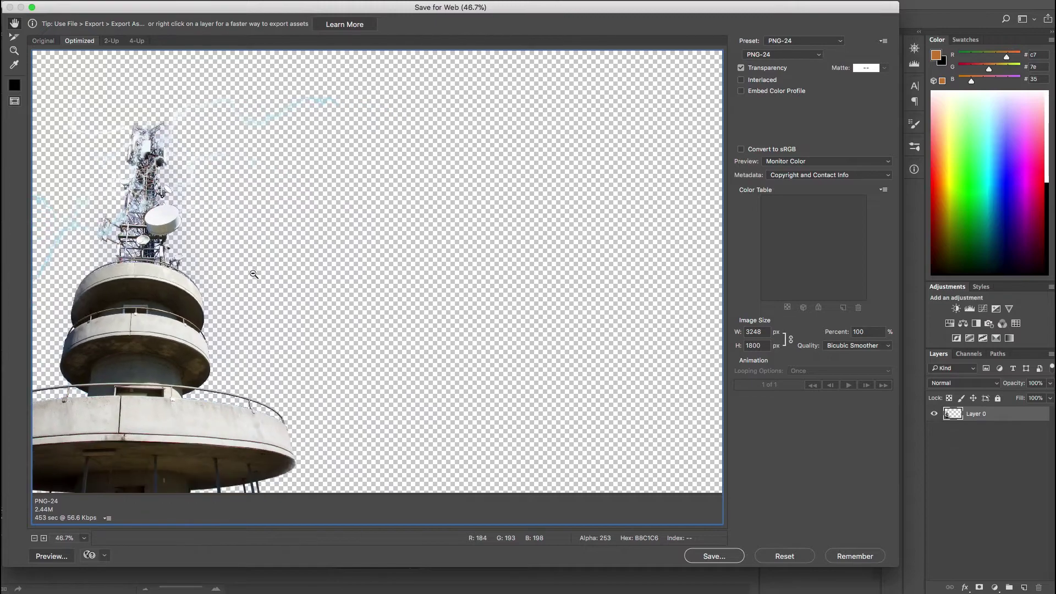
pyautogui.press('super+0')
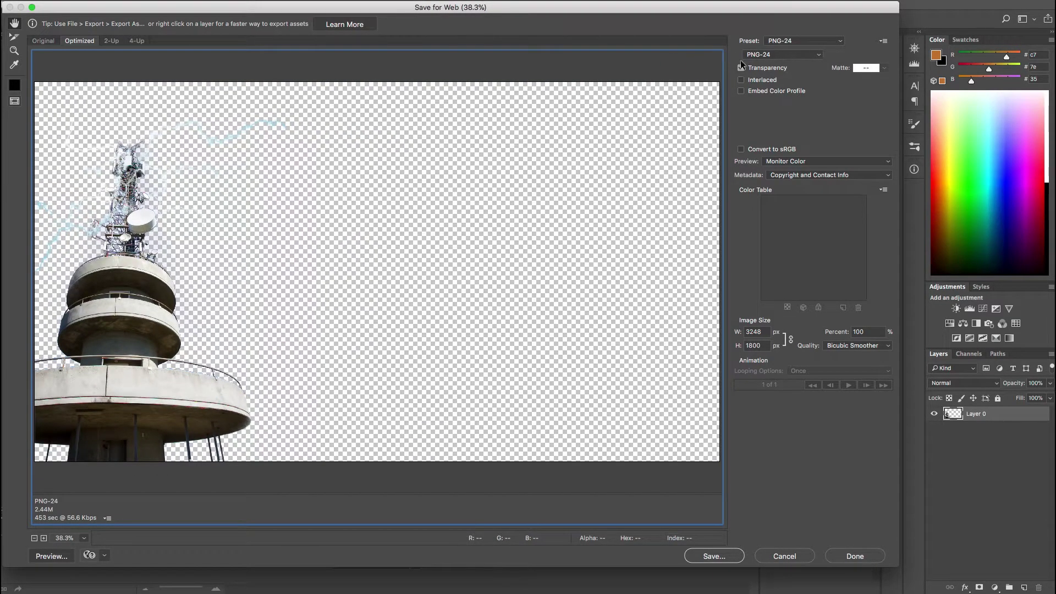
# Compare JPEG and PNG-8 output formats, then settle on PNG-24 with transparency
pyautogui.click(813, 59)
pyautogui.press('Escape')
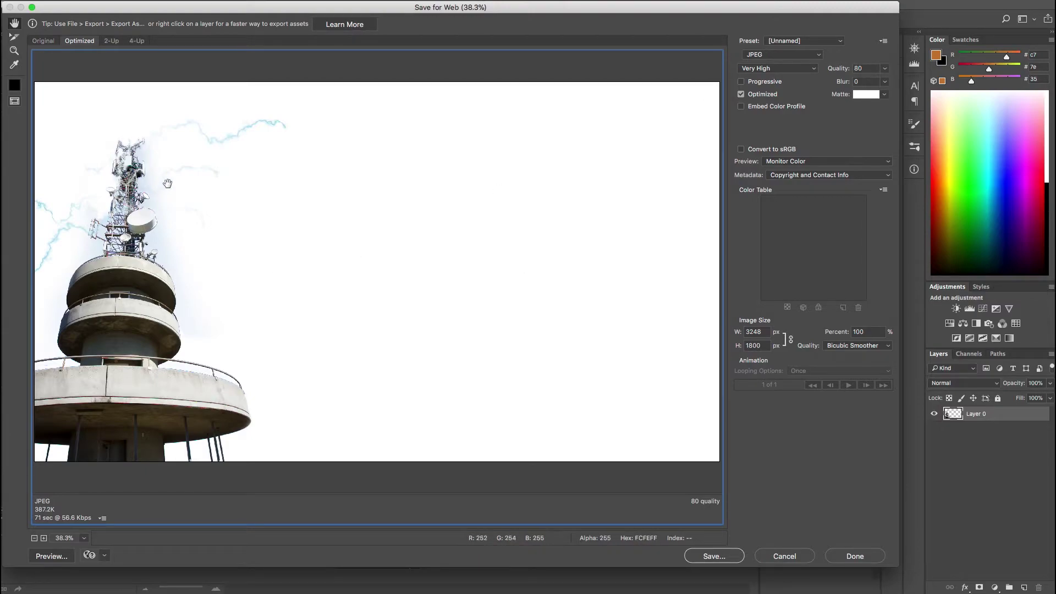
pyautogui.click(800, 57)
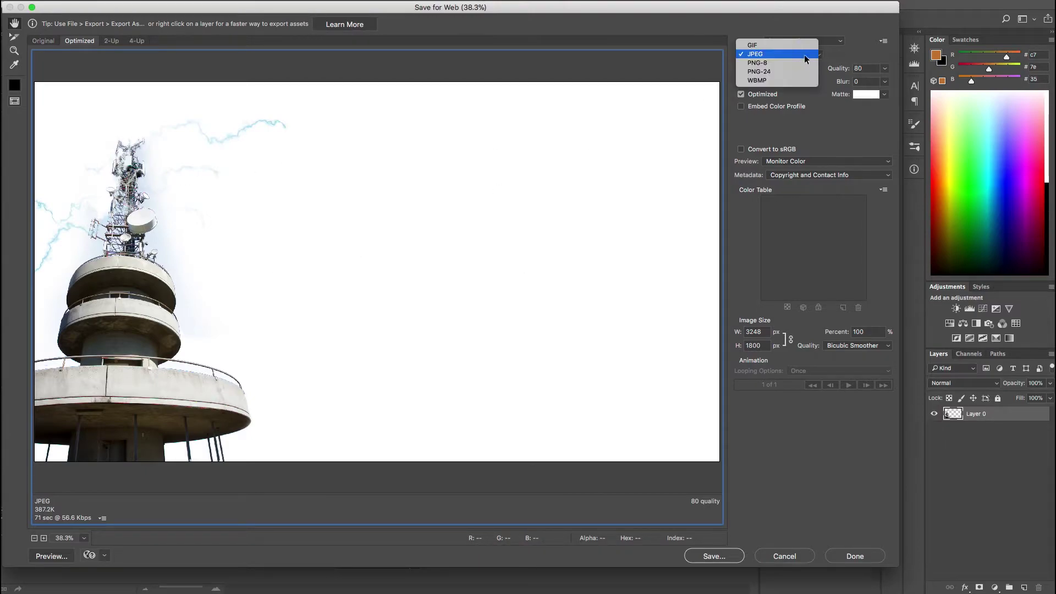
pyautogui.click(798, 62)
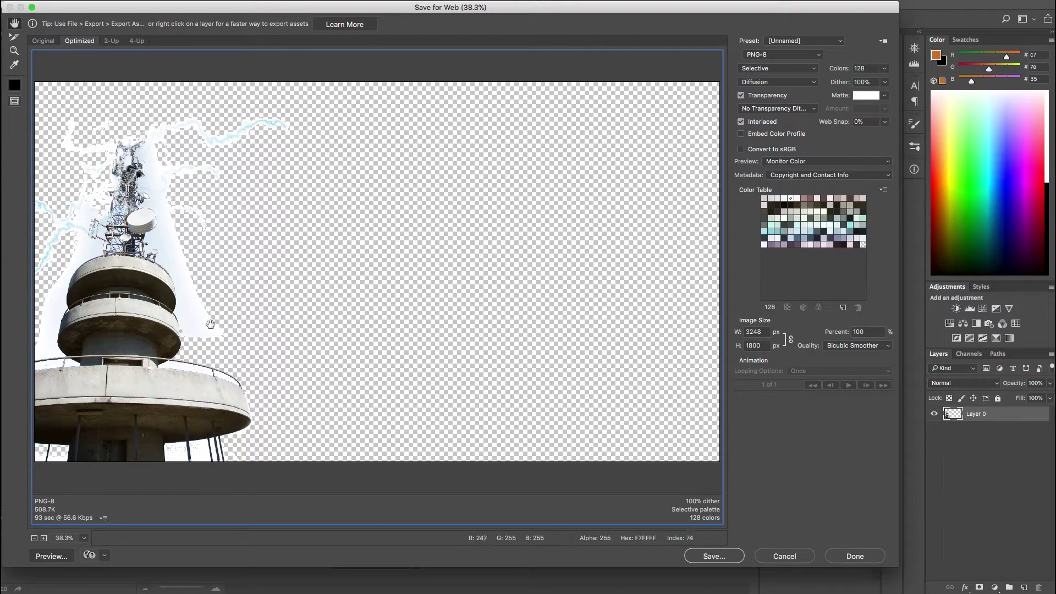
pyautogui.click(781, 54)
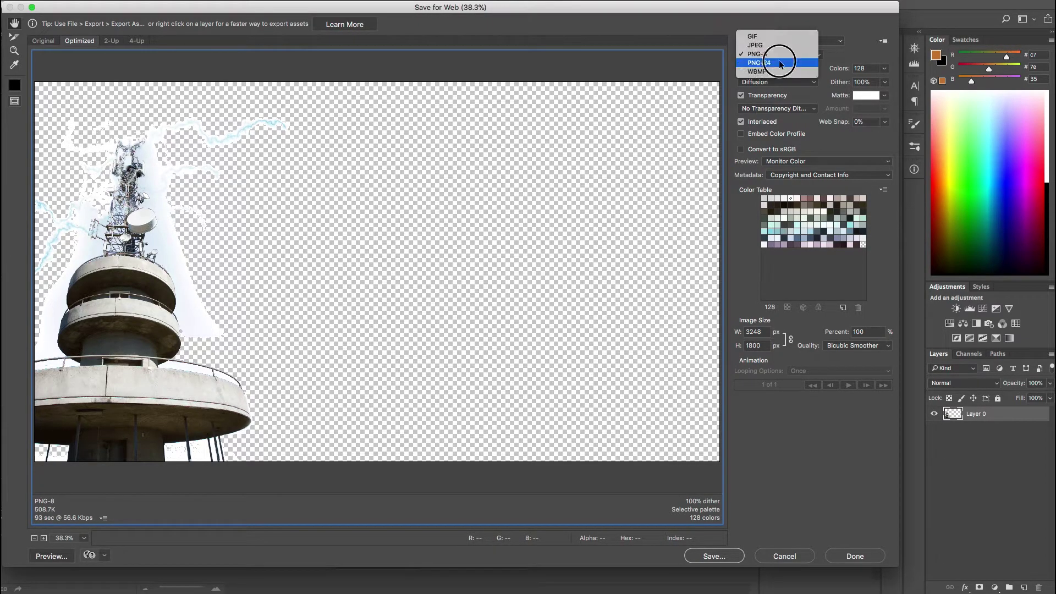
pyautogui.click(779, 60)
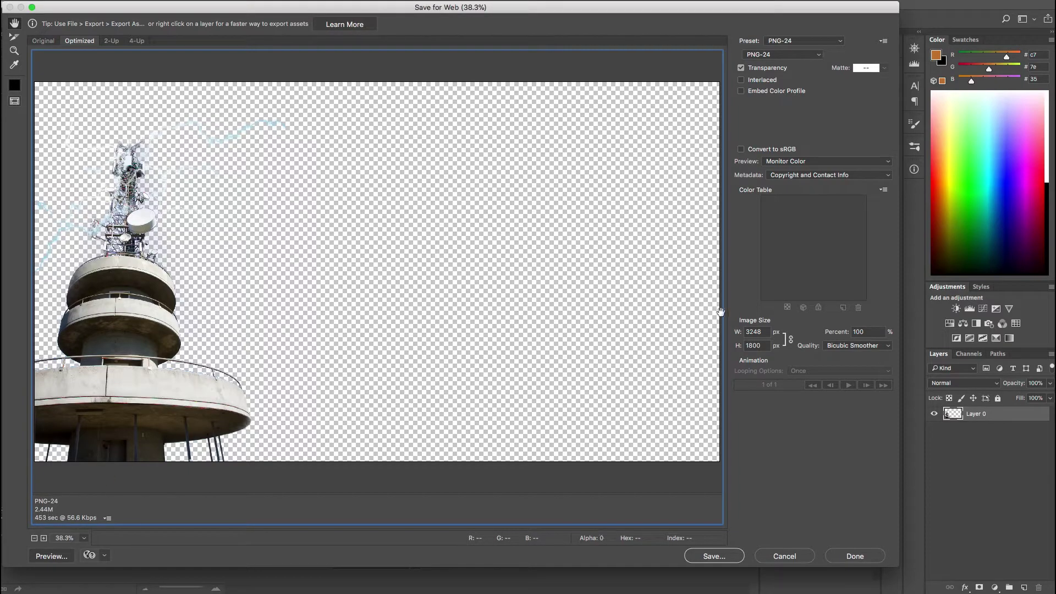
# Set the export image height to 750 px, making it 1353 px wide at 41.66%
pyautogui.doubleClick(760, 332)
pyautogui.doubleClick(754, 346)
pyautogui.write('750')
pyautogui.press('Return')
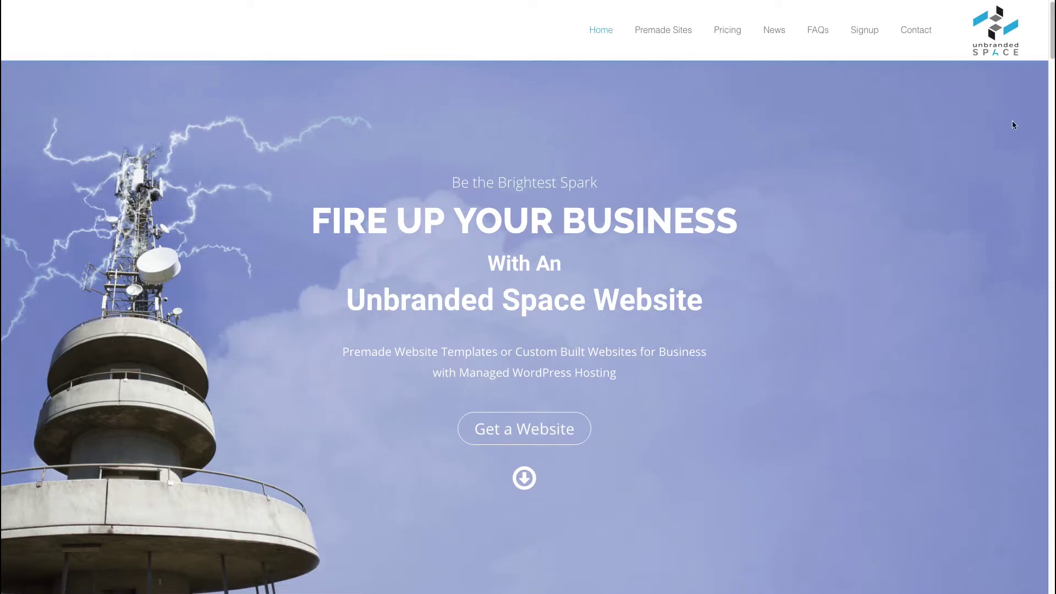
# Preview the Unbranded Space homepage in responsive mode at iPad, then iPhone 7 size
pyautogui.click(484, 1)
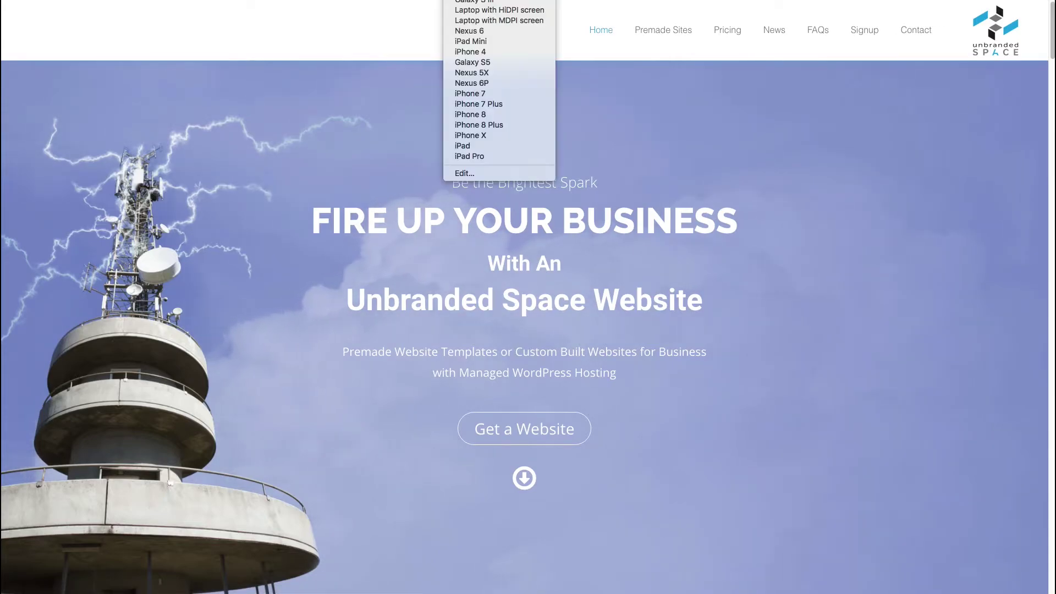
pyautogui.click(470, 146)
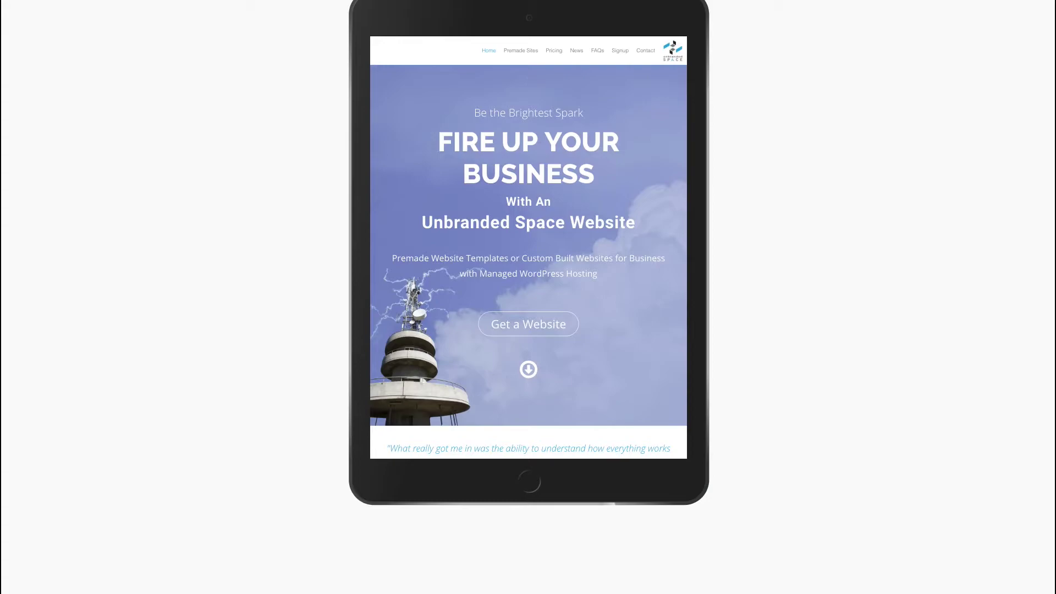
pyautogui.click(484, 5)
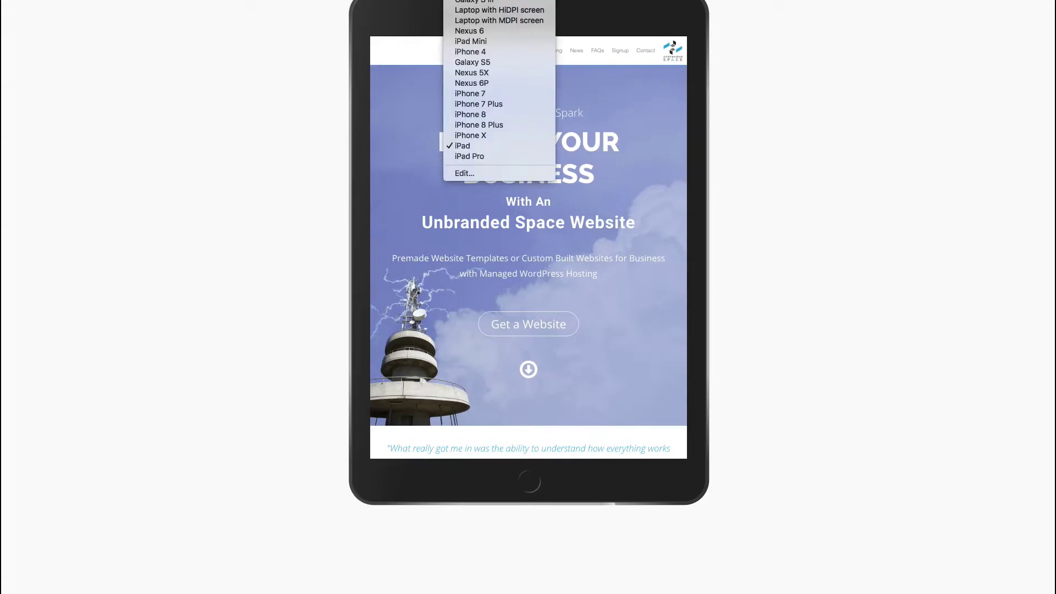
pyautogui.click(483, 95)
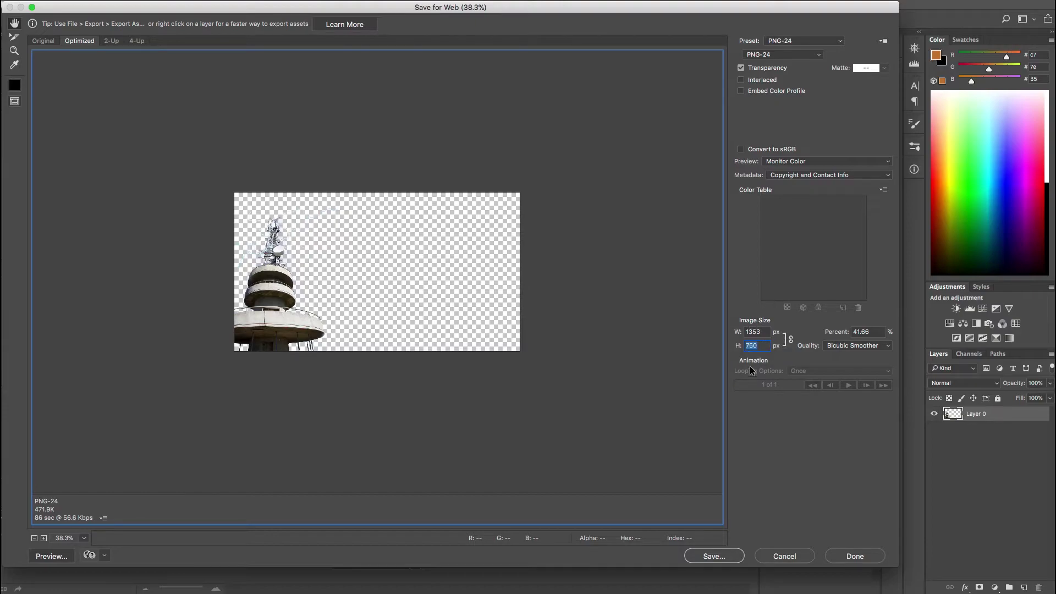
# Save the 1353 × 750 PNG-24 export as spark-plug-full.png in the media folder
pyautogui.click(715, 557)
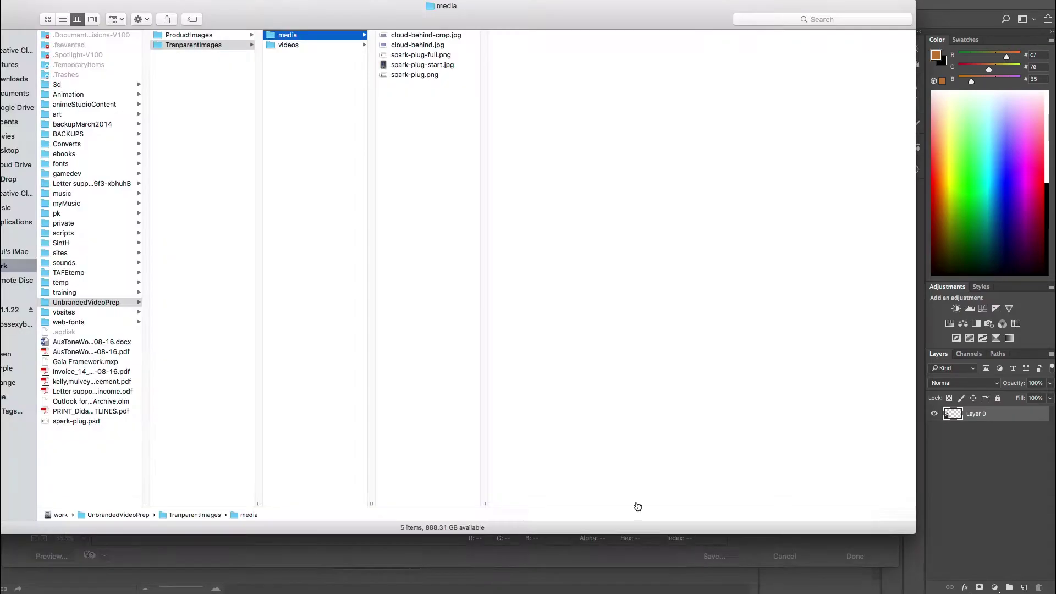
pyautogui.click(420, 57)
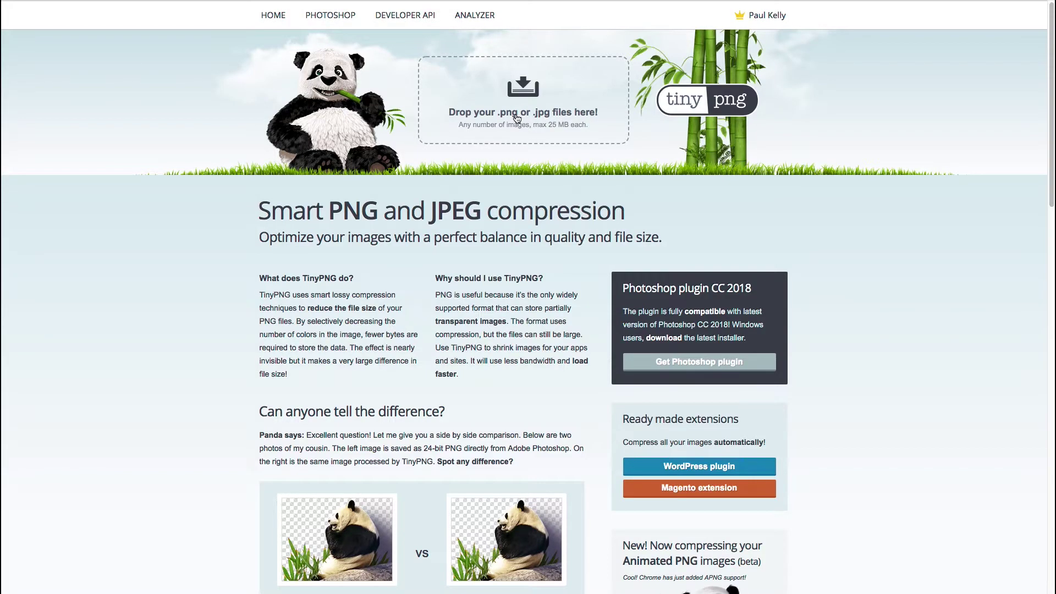
# Upload spark-plug-full.png from the media folder to TinyPNG for compression
pyautogui.click(517, 117)
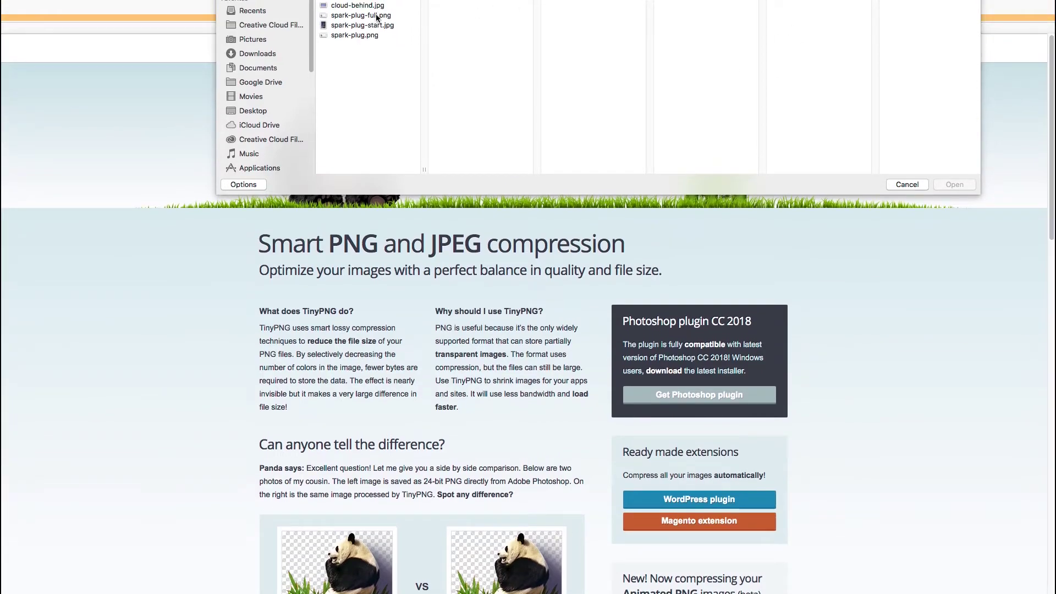
pyautogui.click(373, 16)
pyautogui.click(955, 184)
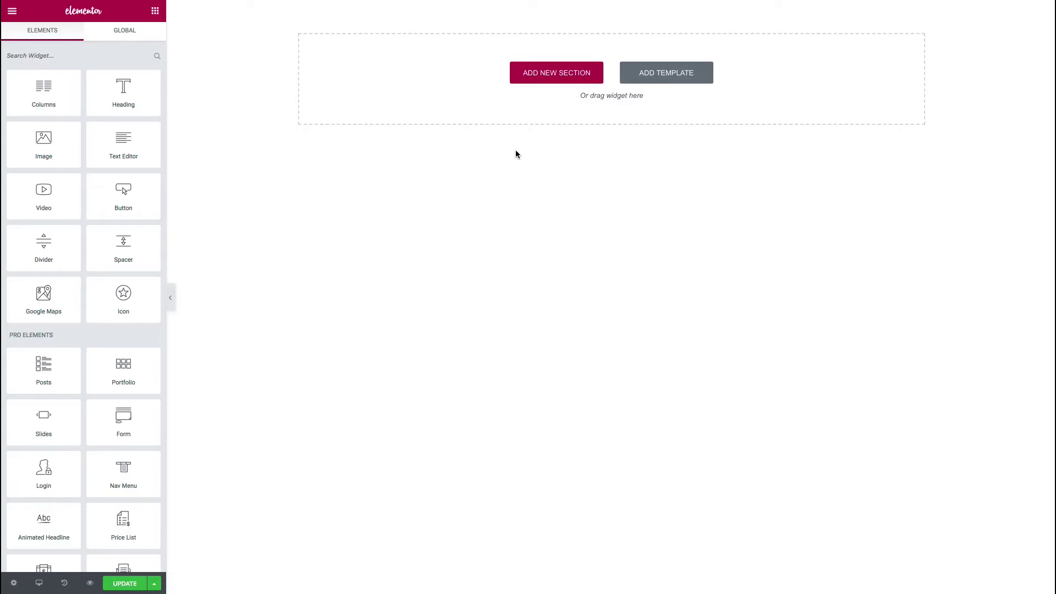
# Add a new single-column section at the top of the Elementor page
pyautogui.click(543, 70)
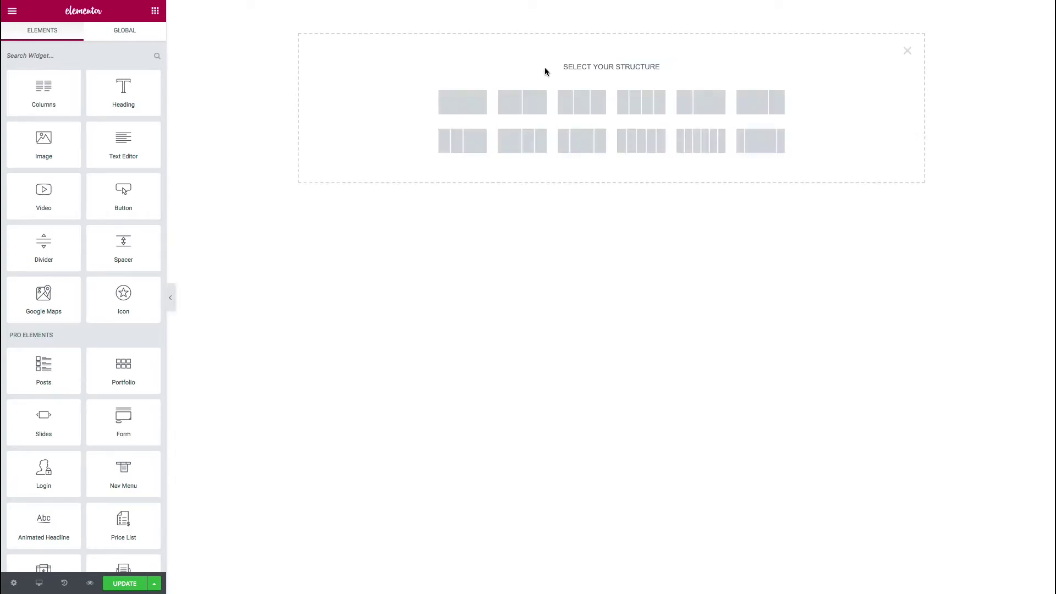
pyautogui.click(467, 99)
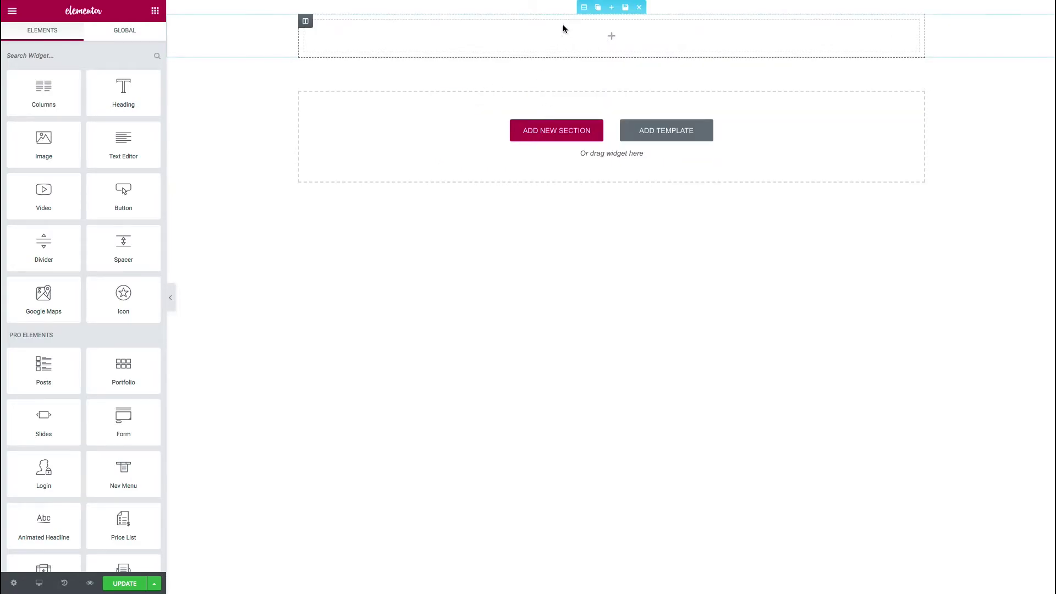
# Set the section layout to Full Width content, No Gap columns and Fit To Screen height
pyautogui.click(583, 8)
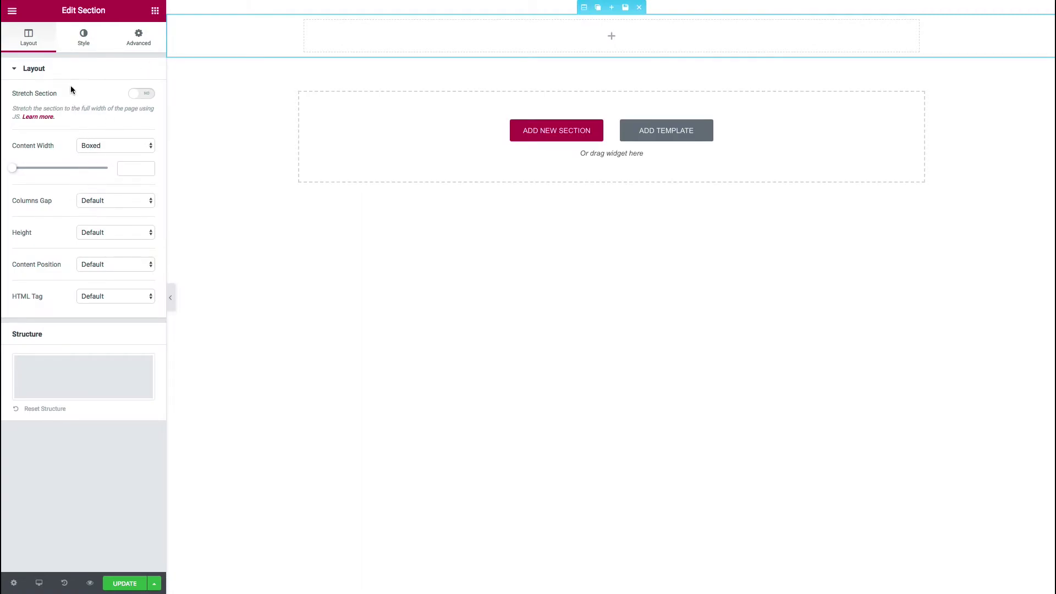
pyautogui.click(140, 145)
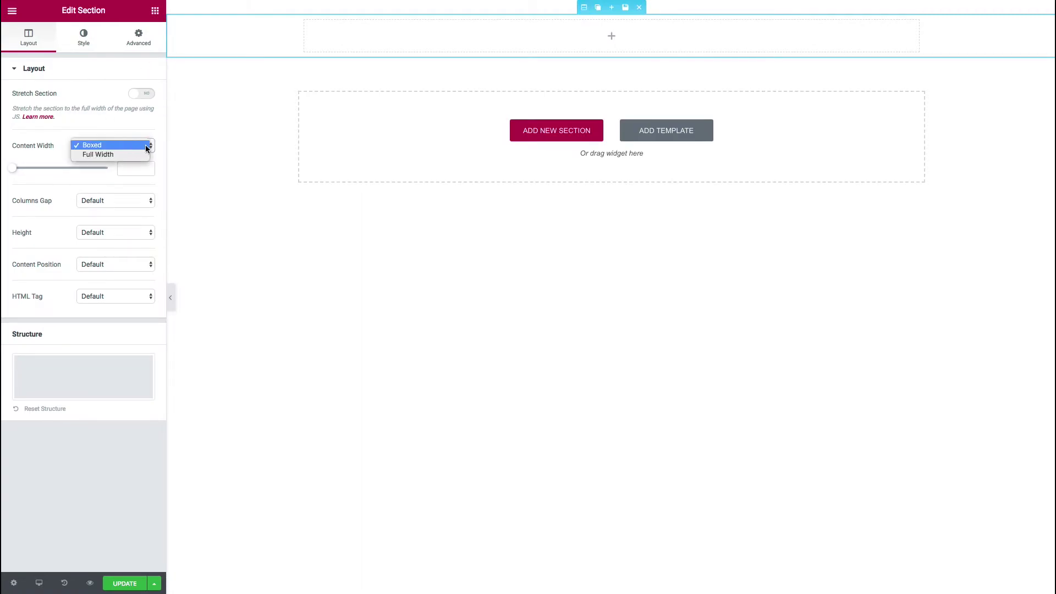
pyautogui.click(109, 159)
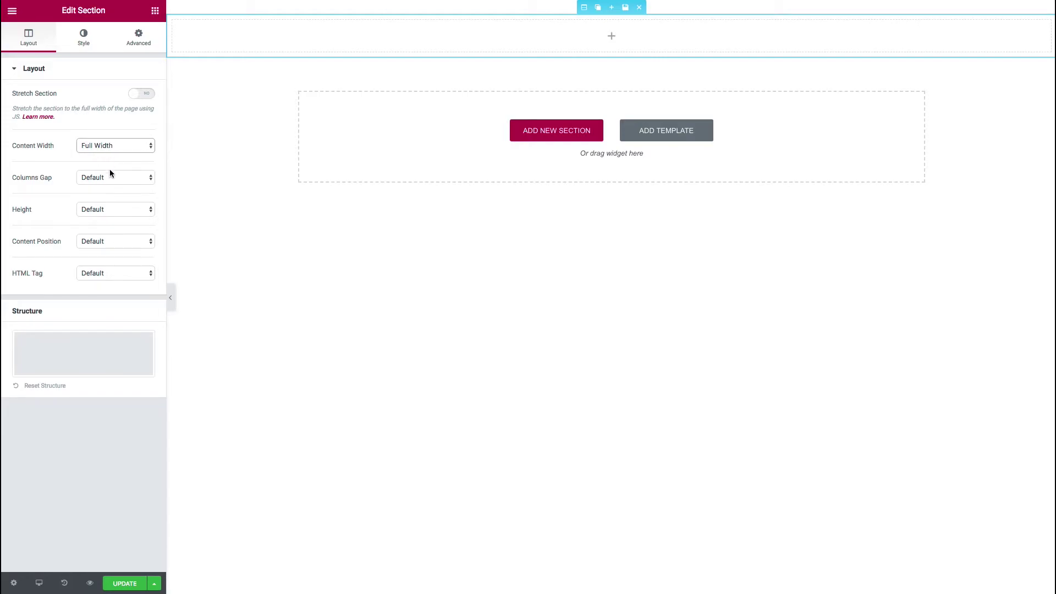
pyautogui.click(110, 177)
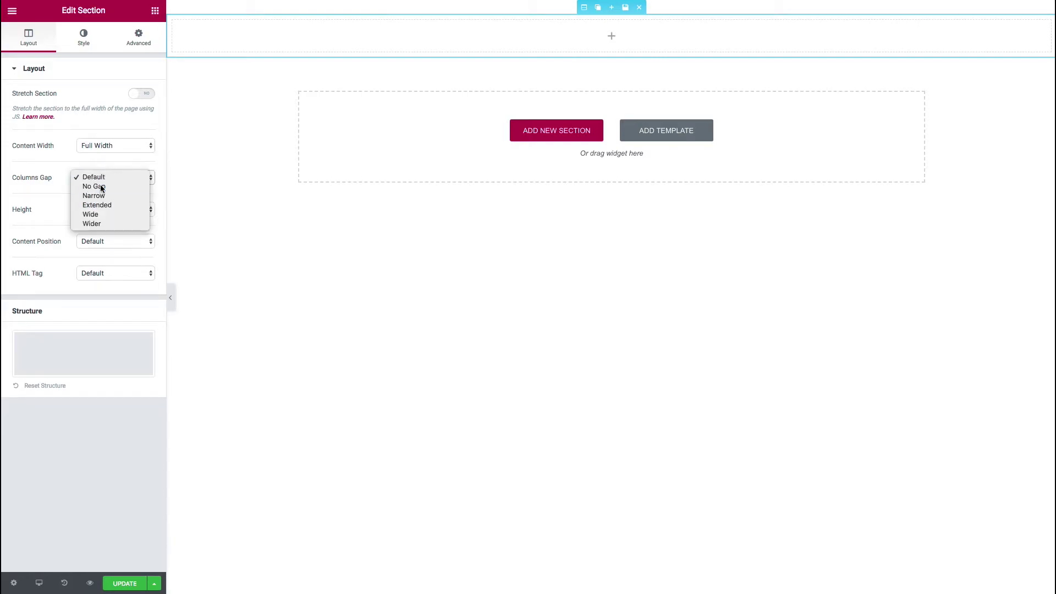
pyautogui.click(101, 187)
pyautogui.click(104, 210)
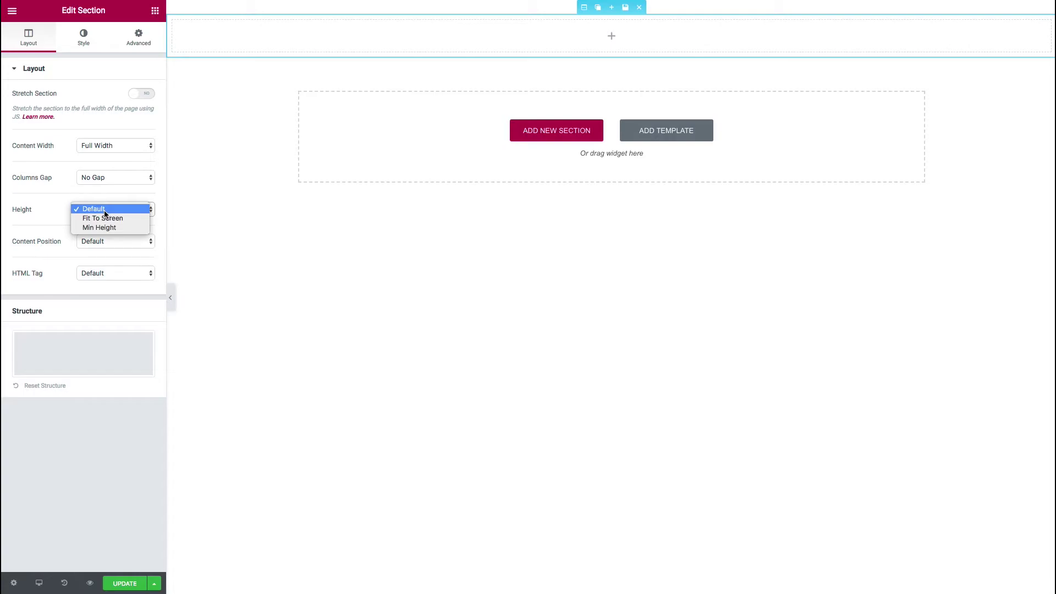
pyautogui.click(104, 217)
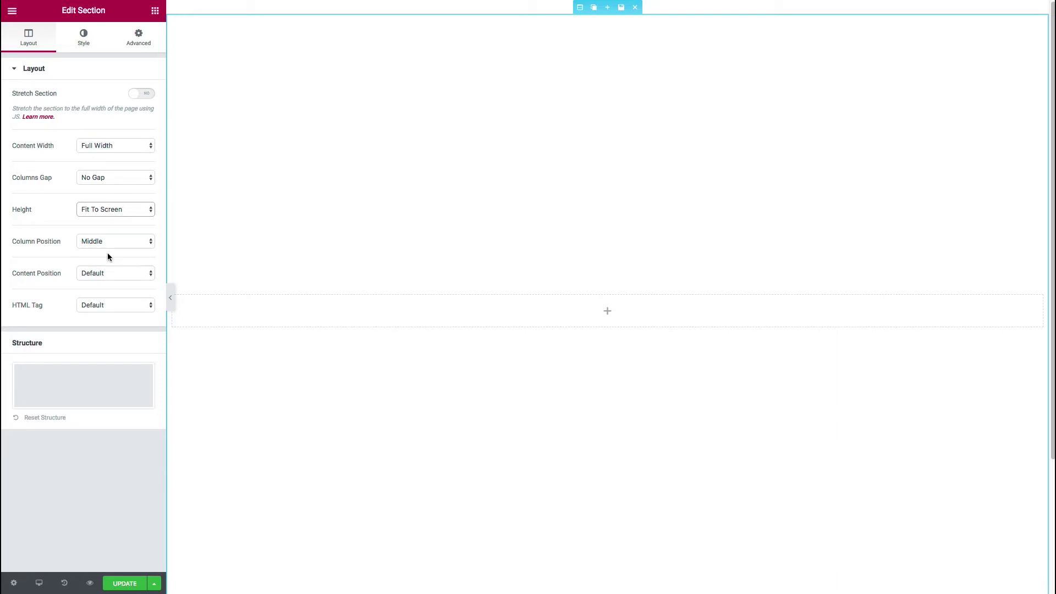
# Give the section a Classic background using cloud-behind-crop-1.jpg (1920 × 820) from the Media Library
pyautogui.click(87, 42)
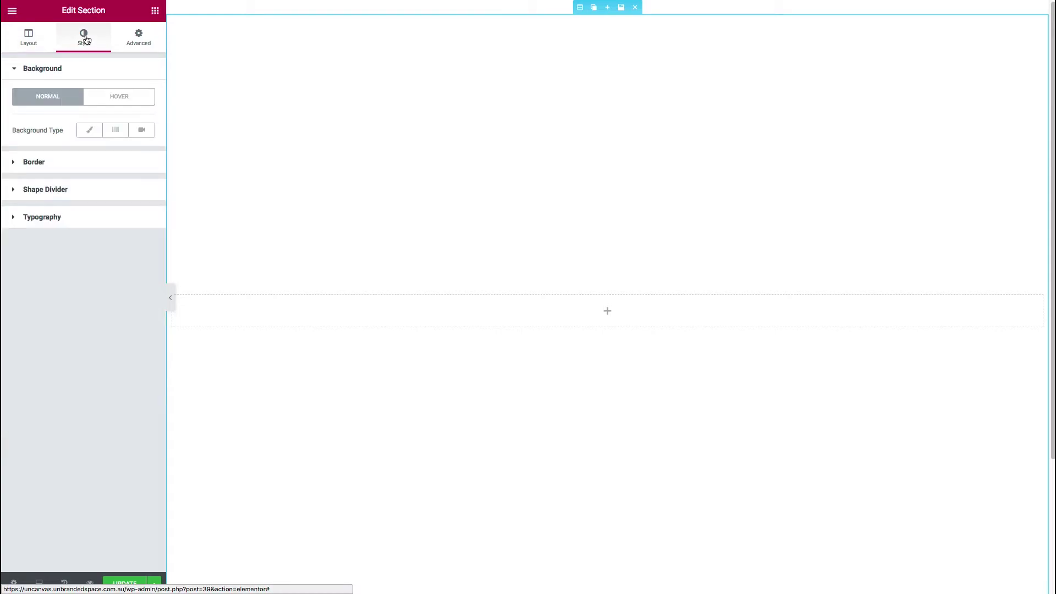
pyautogui.click(87, 135)
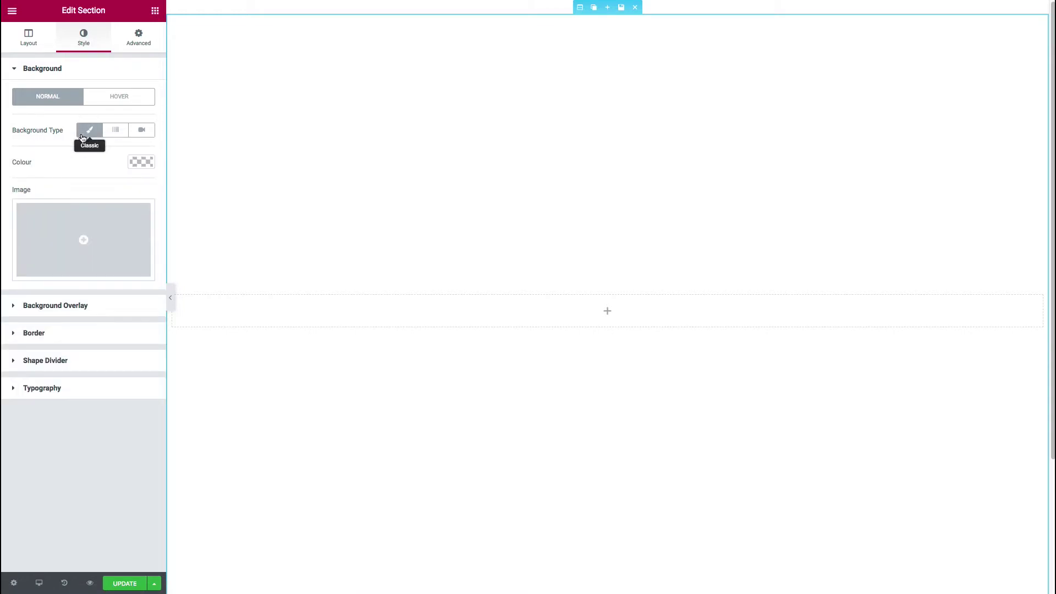
pyautogui.click(58, 229)
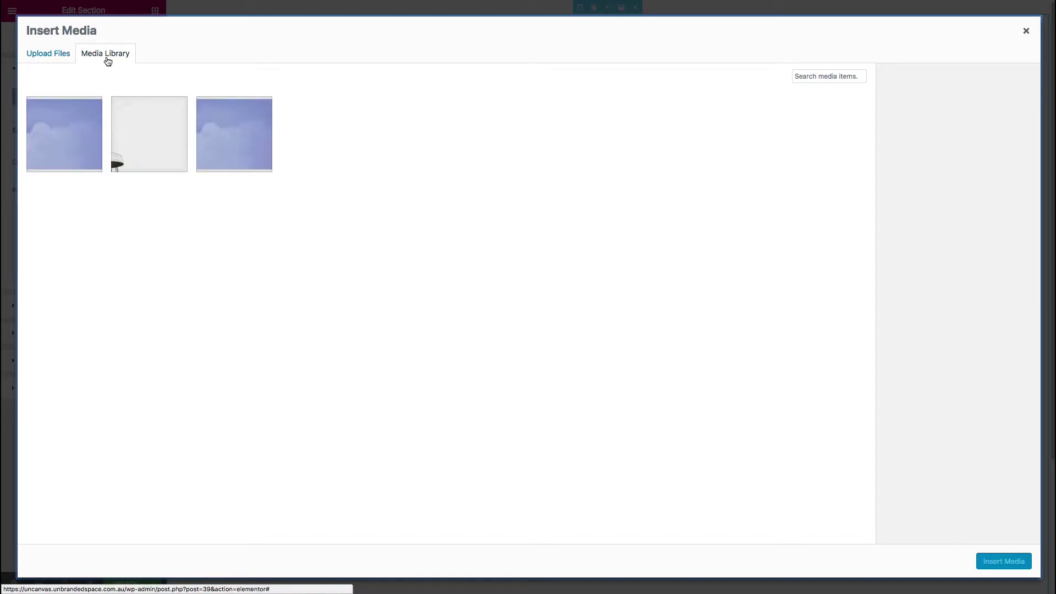
pyautogui.click(66, 140)
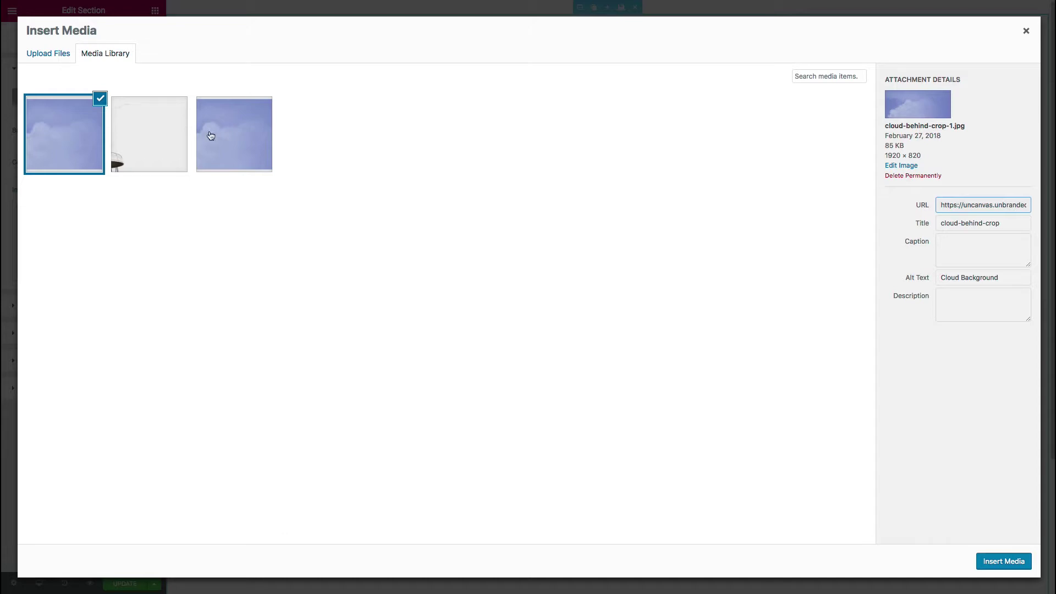
pyautogui.click(211, 136)
pyautogui.click(81, 144)
# Insert the cloud image as the section background and set its Repeat to No-repeat
pyautogui.click(1003, 562)
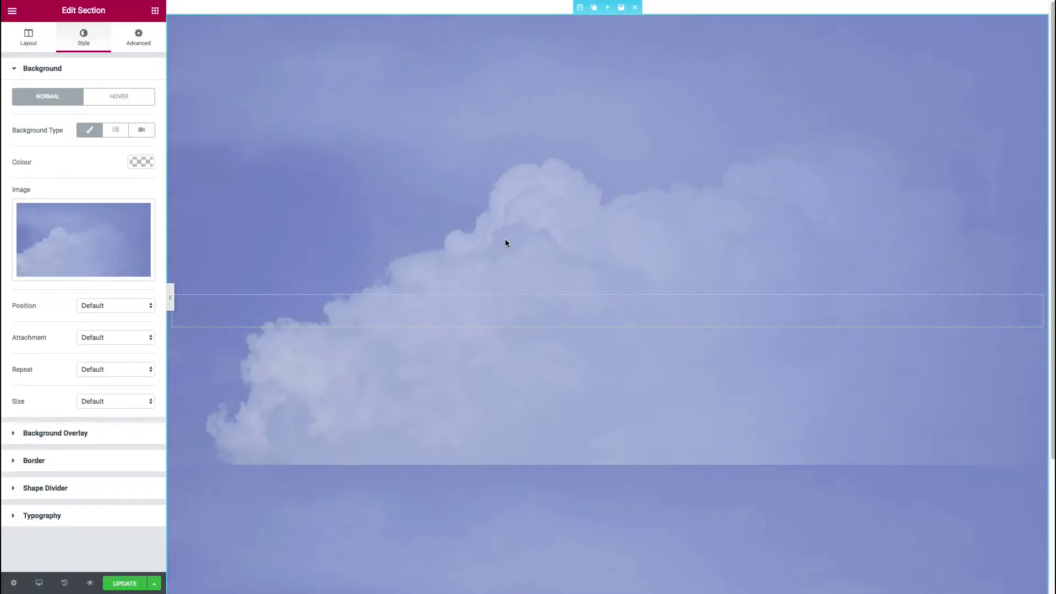
pyautogui.scroll(-3, 396, 251)
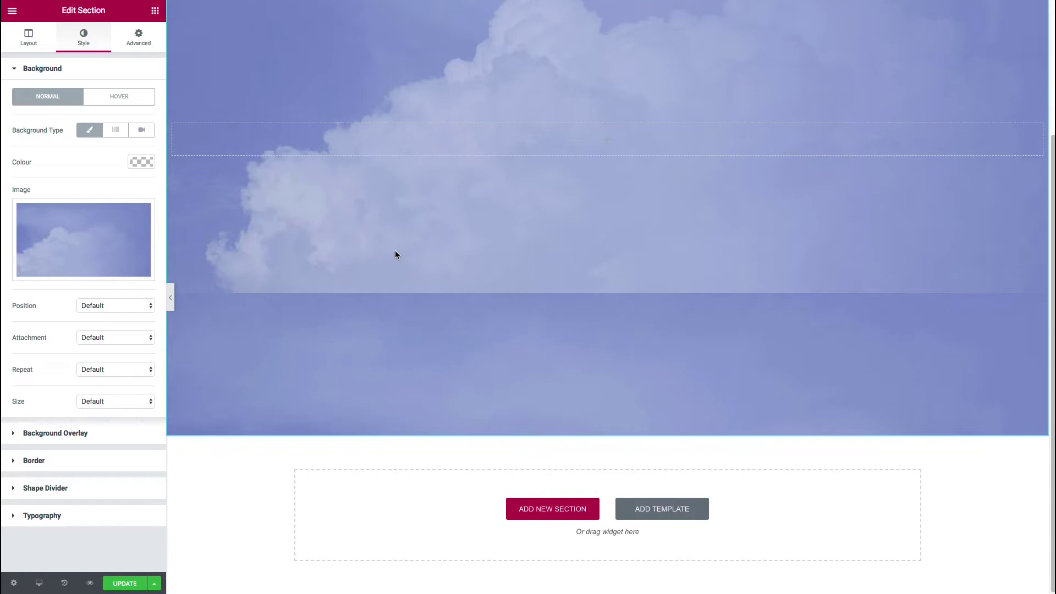
pyautogui.scroll(2, 545, 470)
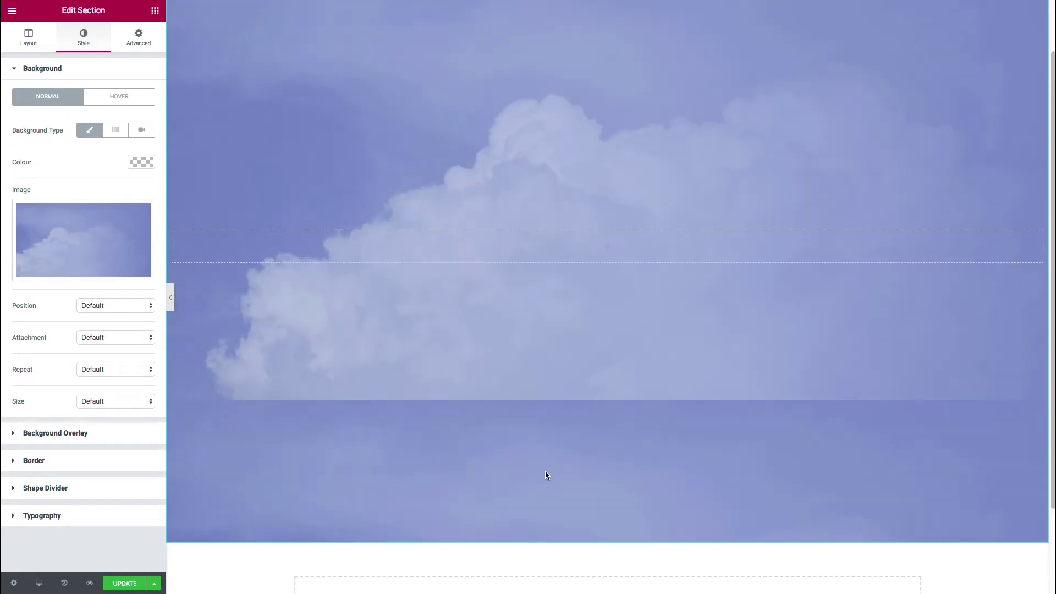
pyautogui.click(130, 306)
pyautogui.click(130, 293)
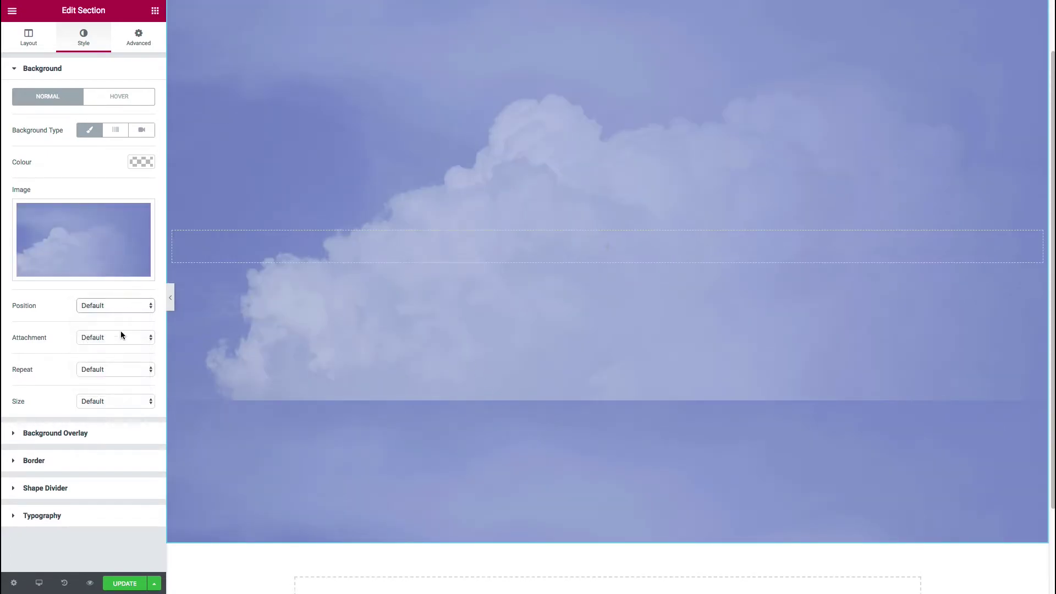
pyautogui.click(121, 371)
pyautogui.click(114, 378)
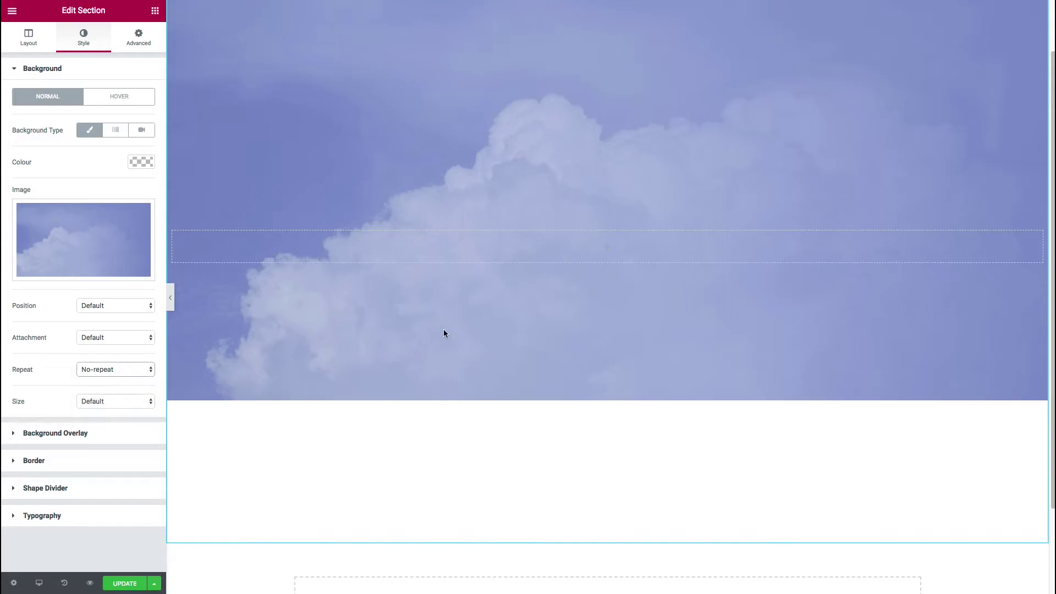
# Set the background Position to Centre Centre and Attachment to Scroll
pyautogui.scroll(2, 441, 329)
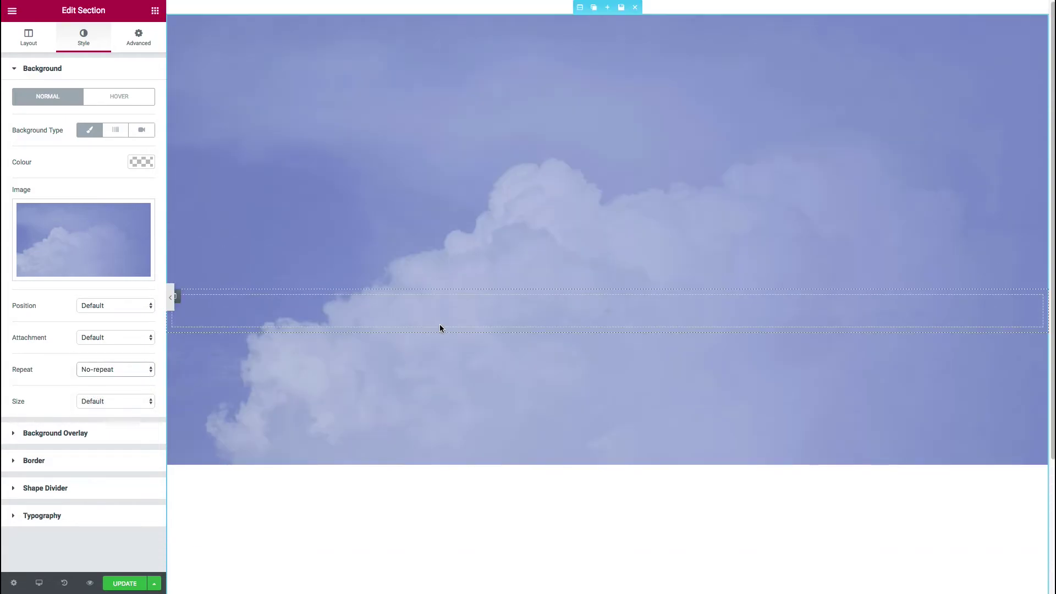
pyautogui.click(136, 305)
pyautogui.click(109, 352)
pyautogui.click(111, 338)
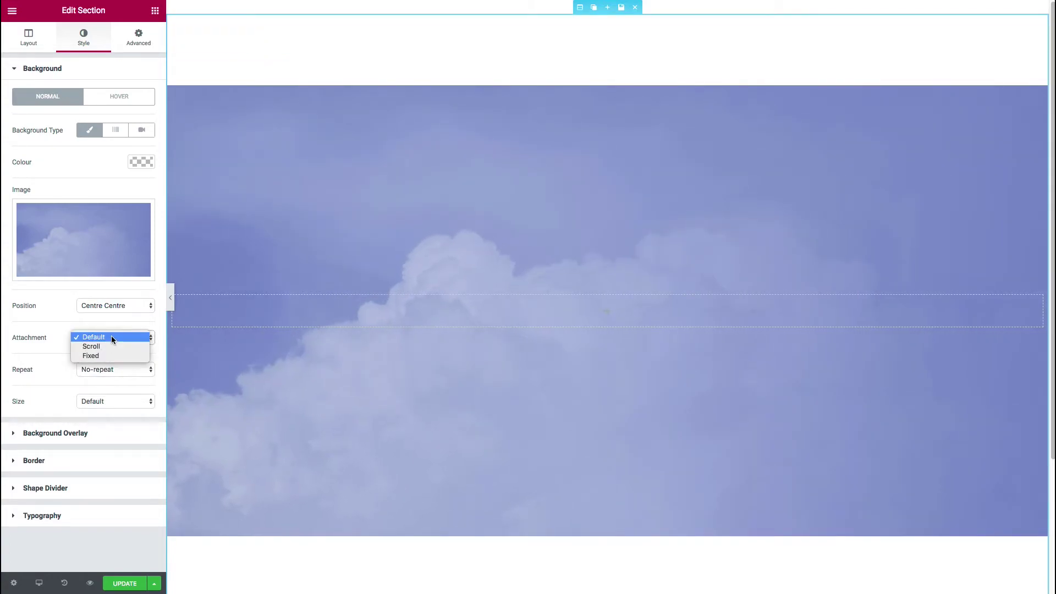
pyautogui.click(105, 345)
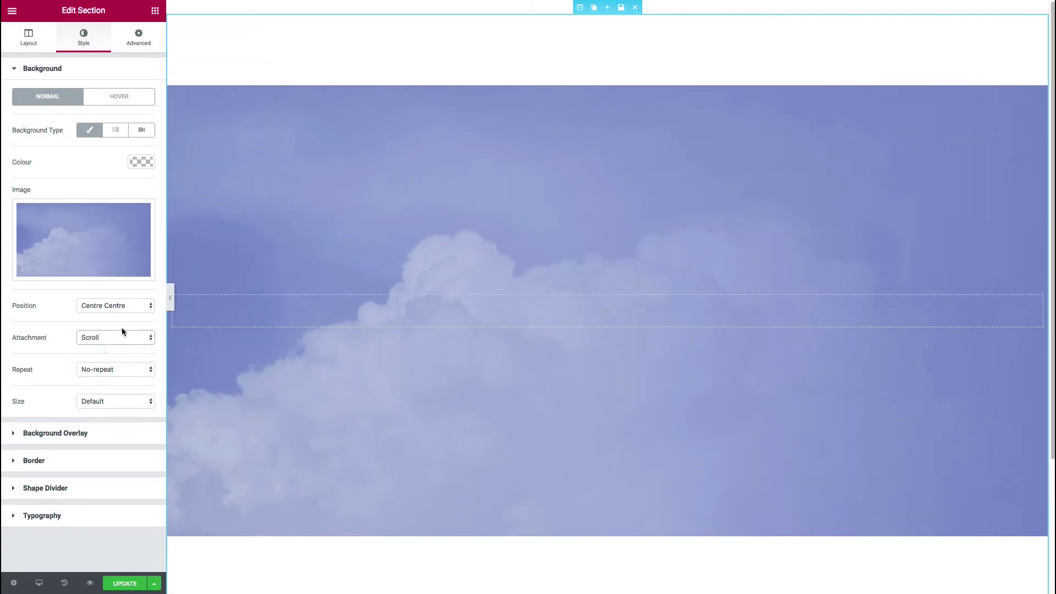
# Set the background Size to Cover so the clouds fill the section
pyautogui.scroll(-3, 333, 324)
pyautogui.scroll(3, 334, 325)
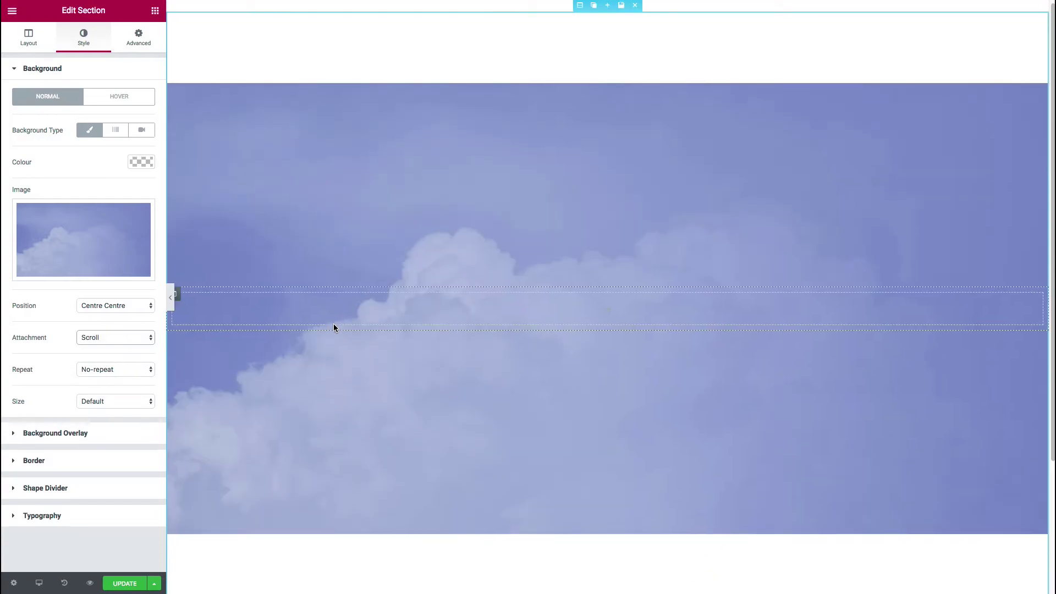
pyautogui.scroll(-1, 333, 324)
pyautogui.click(111, 401)
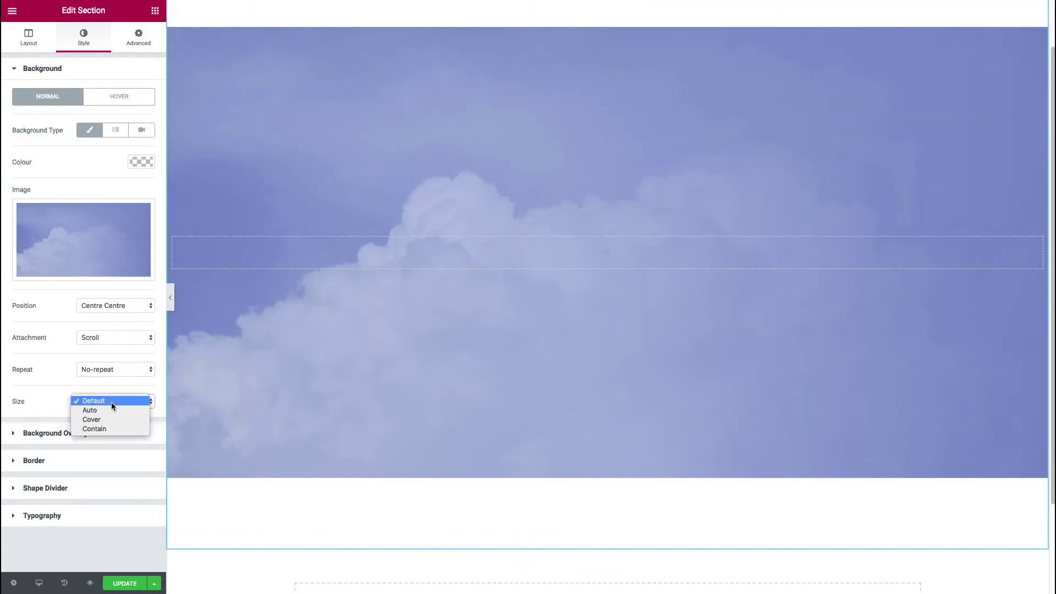
pyautogui.click(107, 419)
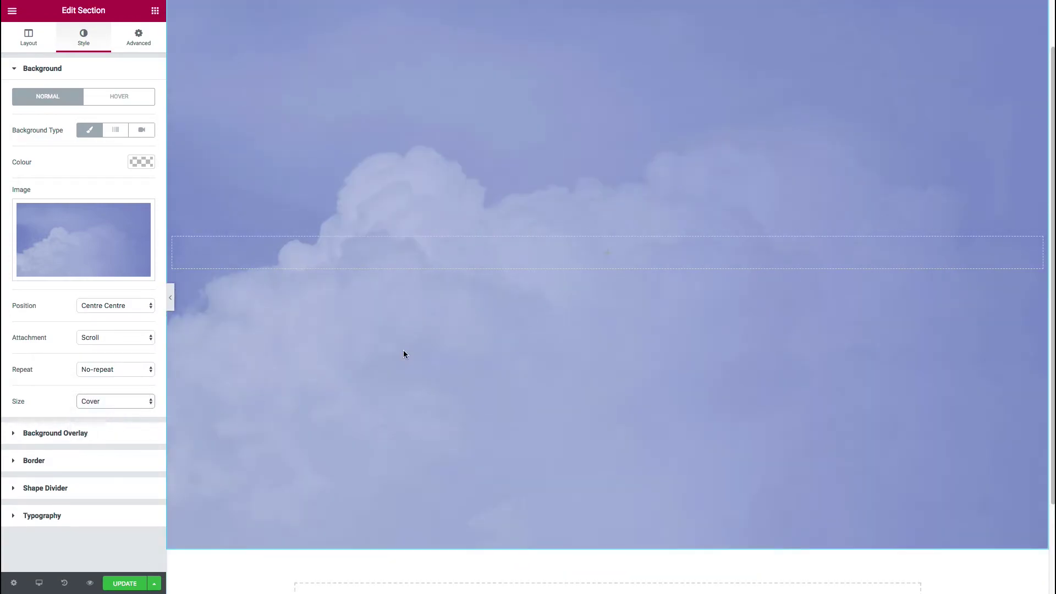
pyautogui.scroll(1, 376, 307)
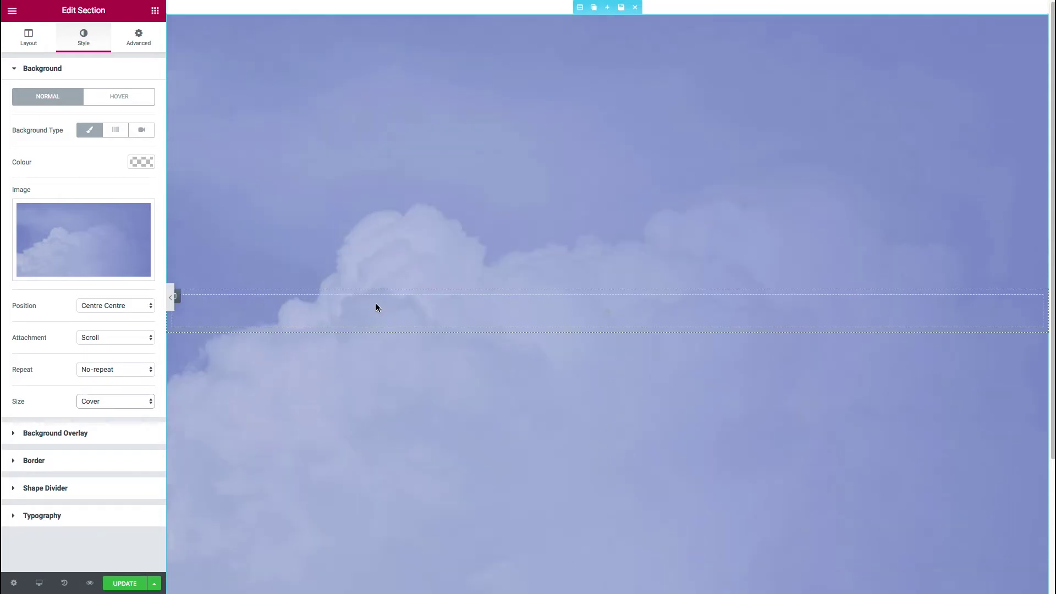
pyautogui.scroll(-3, 376, 305)
pyautogui.scroll(3, 375, 302)
pyautogui.scroll(-3, 622, 481)
pyautogui.scroll(2, 617, 490)
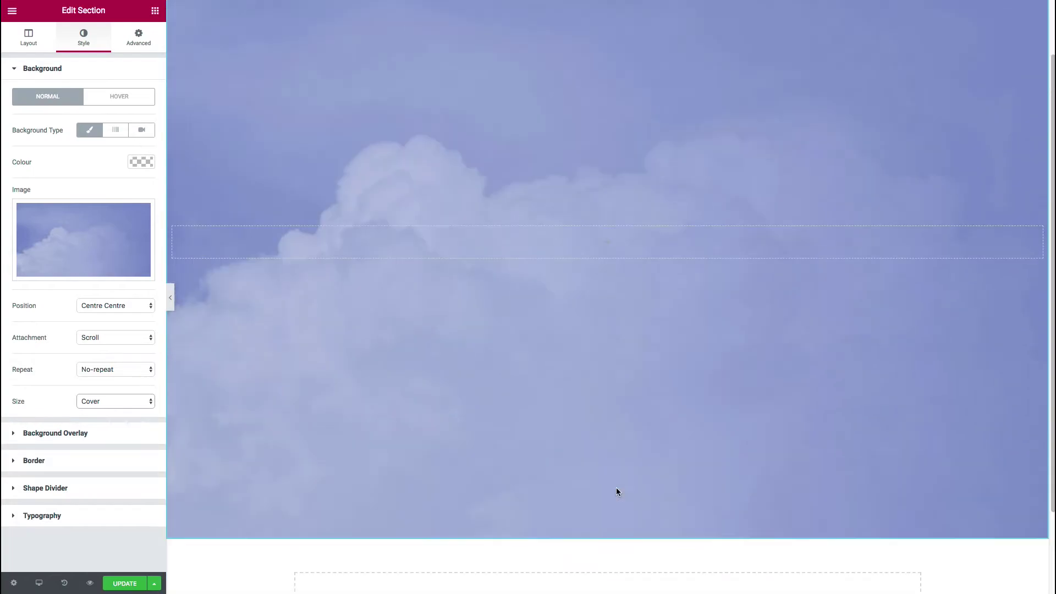
pyautogui.scroll(1, 537, 35)
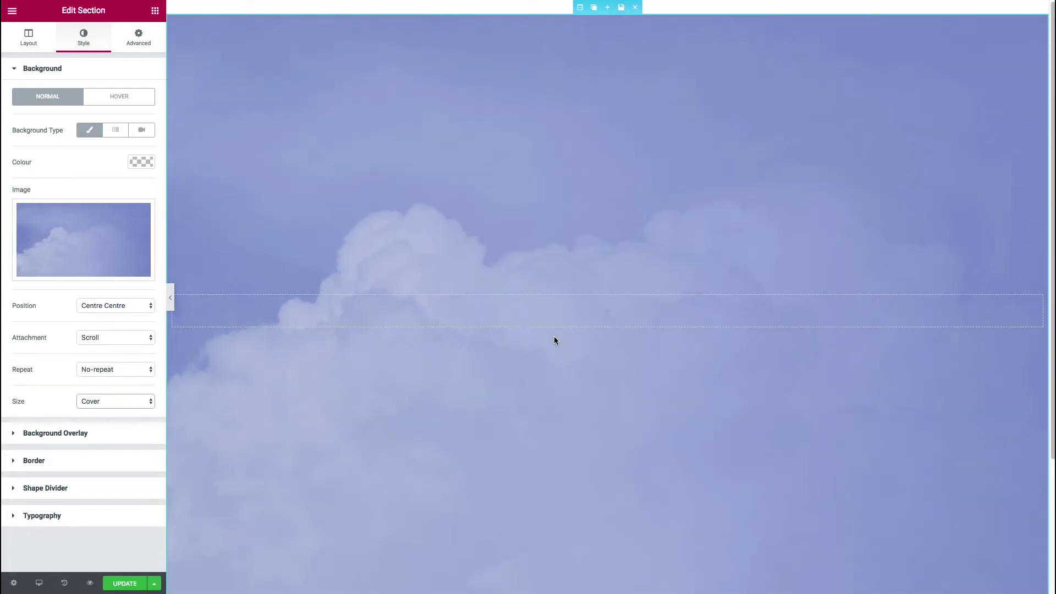
pyautogui.scroll(-3, 554, 335)
pyautogui.scroll(3, 554, 337)
# Try Centre Left and Centre Right for the cloud background, then settle on Centre Centre
pyautogui.scroll(-1, 576, 22)
pyautogui.scroll(1, 571, 35)
pyautogui.scroll(-1, 606, 437)
pyautogui.scroll(1, 575, 154)
pyautogui.click(145, 308)
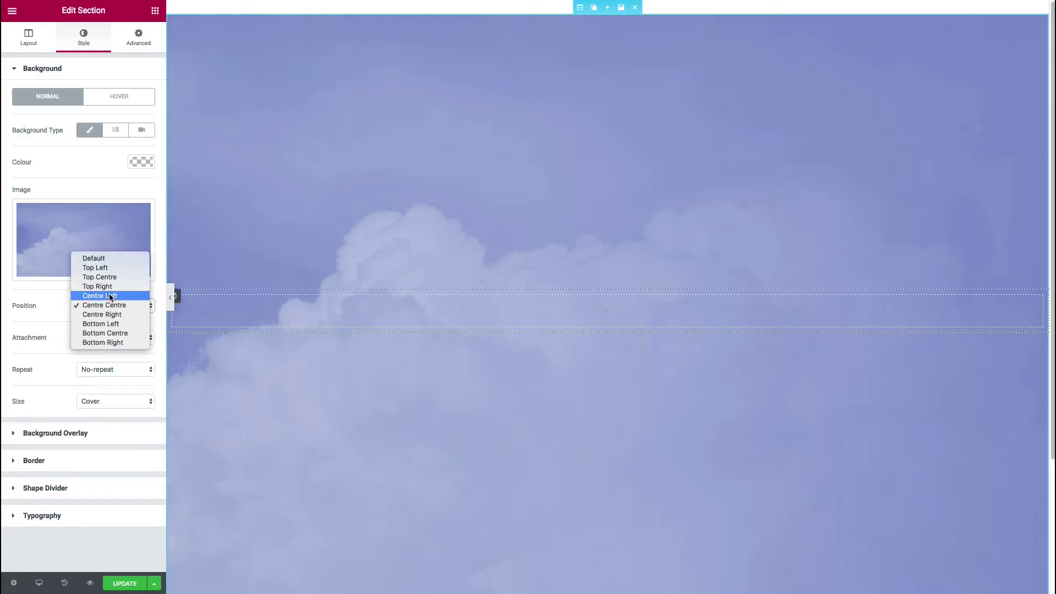
pyautogui.click(108, 294)
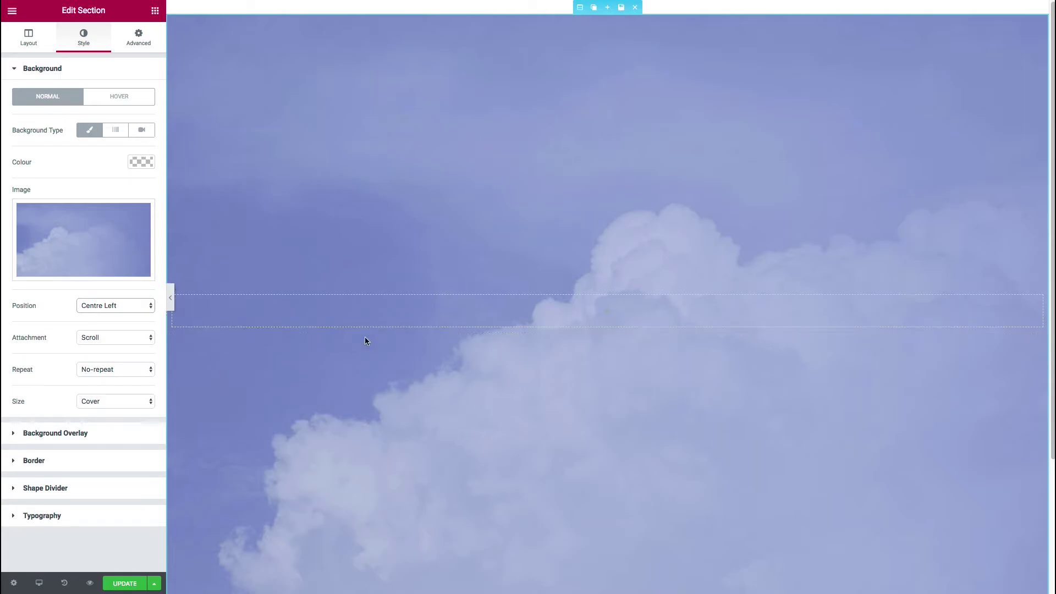
pyautogui.click(117, 309)
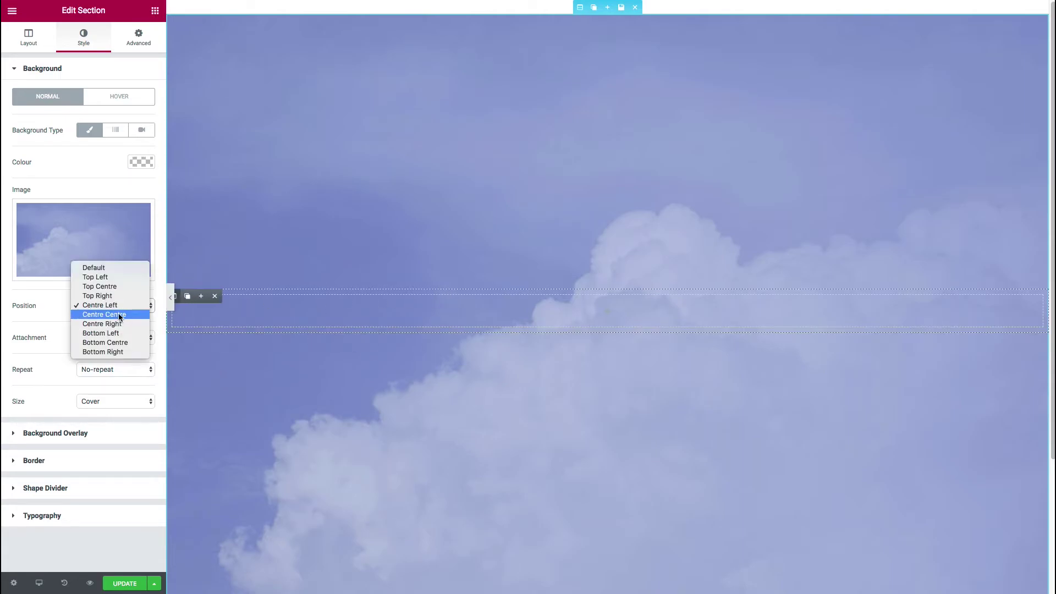
pyautogui.click(117, 323)
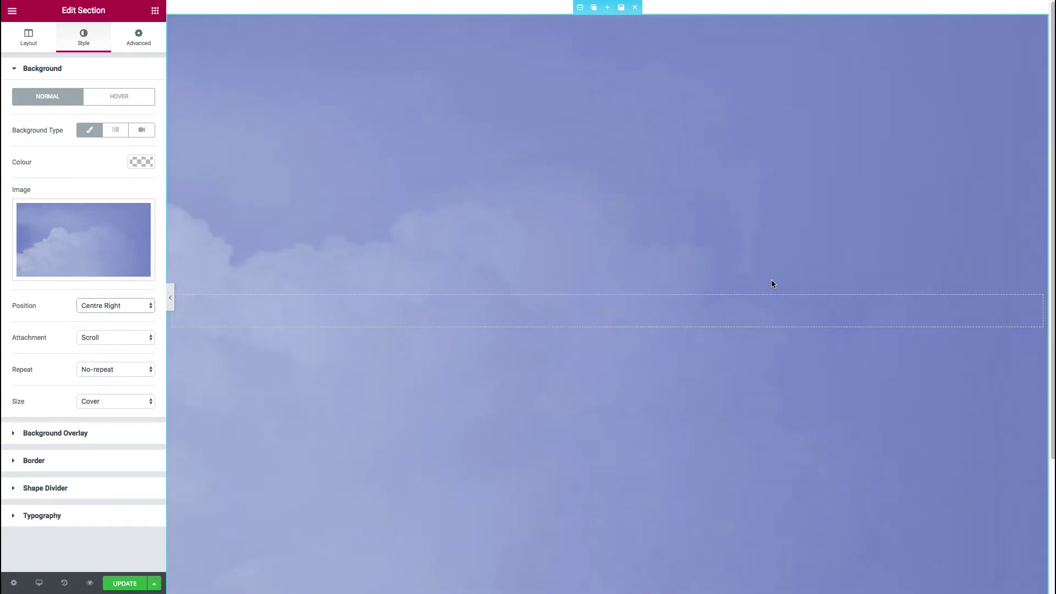
pyautogui.click(128, 302)
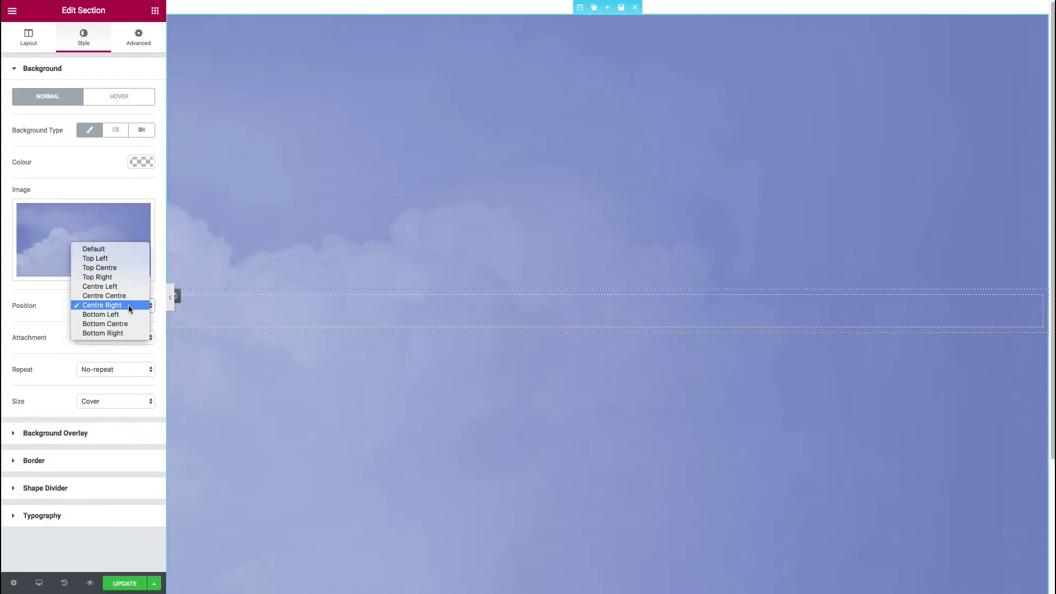
pyautogui.click(116, 295)
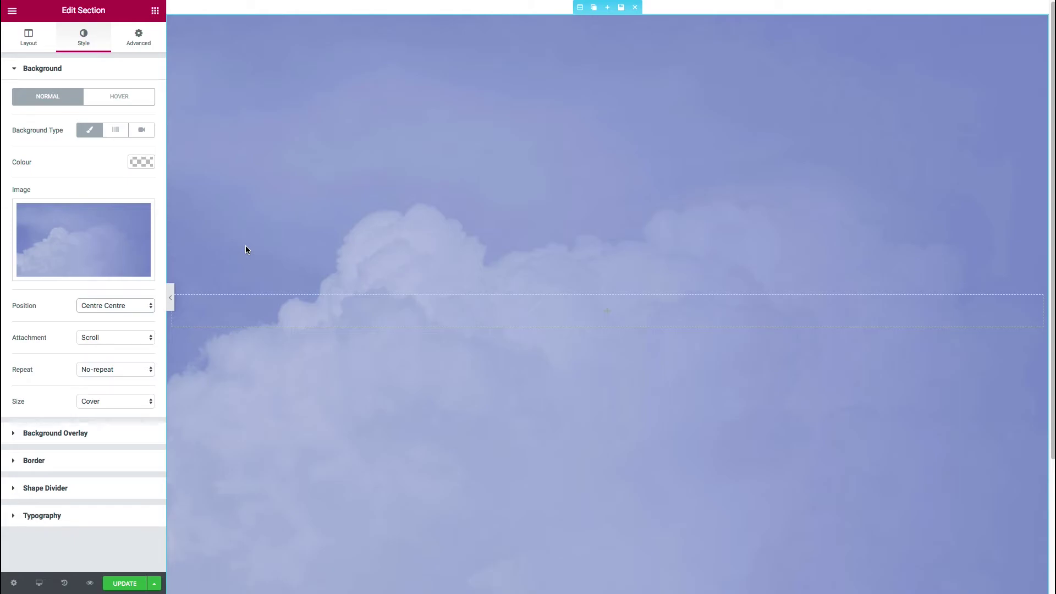
# Add a Classic background overlay using the spark-plug.png tower image
pyautogui.scroll(-2, 463, 303)
pyautogui.scroll(2, 463, 304)
pyautogui.click(15, 434)
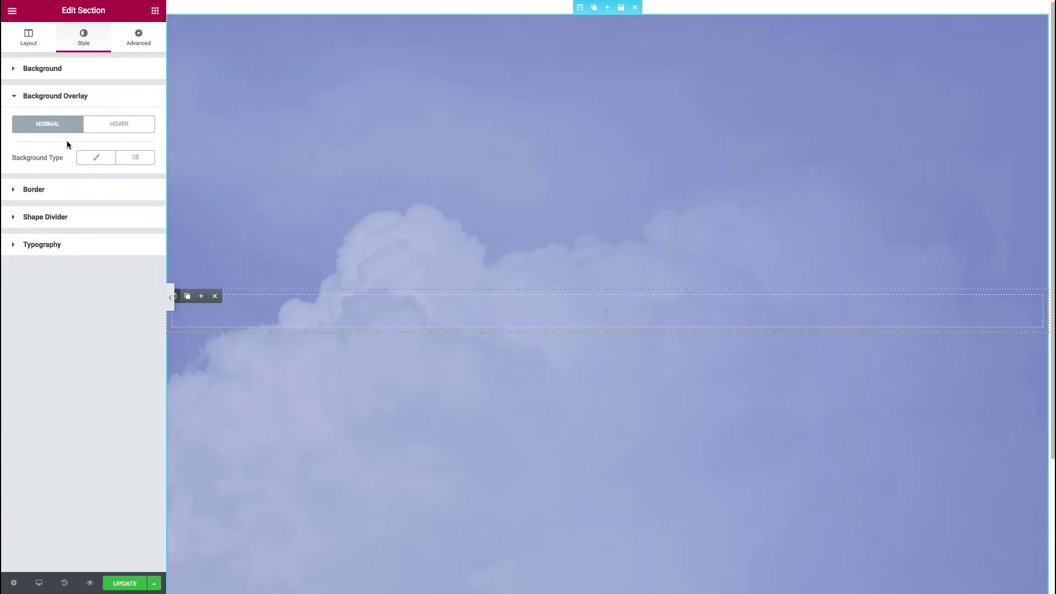
pyautogui.click(95, 158)
pyautogui.click(59, 249)
pyautogui.click(142, 154)
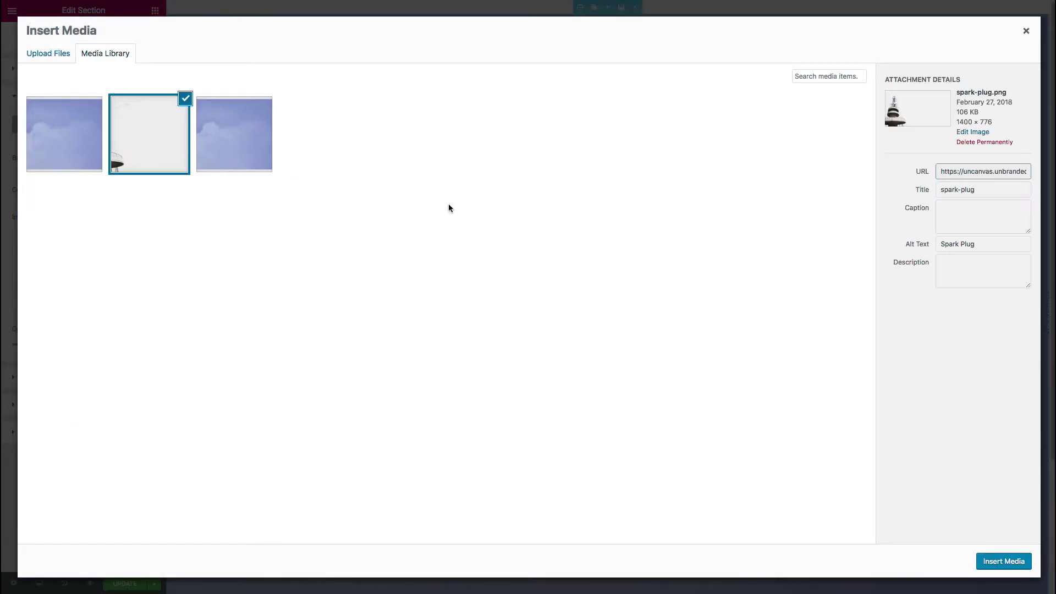
pyautogui.click(1004, 561)
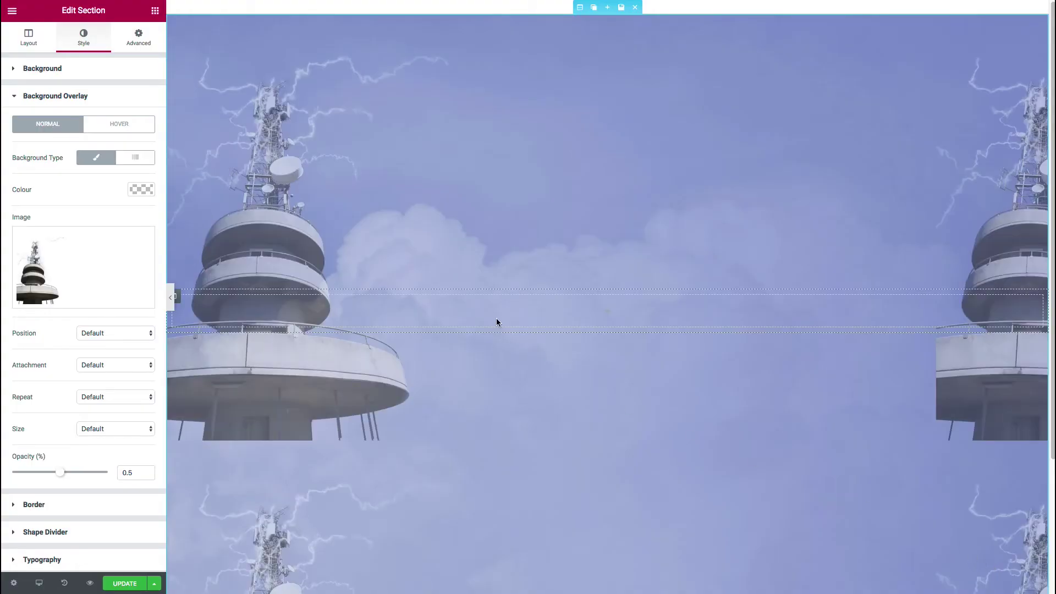
# Set the overlay to Bottom Left position, Scroll attachment and No-repeat
pyautogui.click(130, 333)
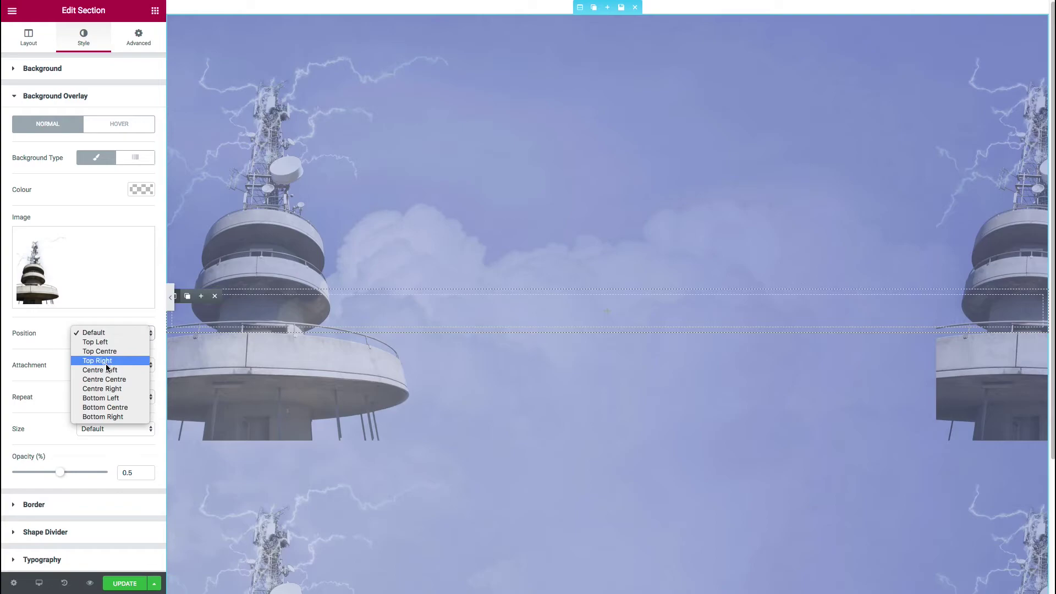
pyautogui.click(103, 399)
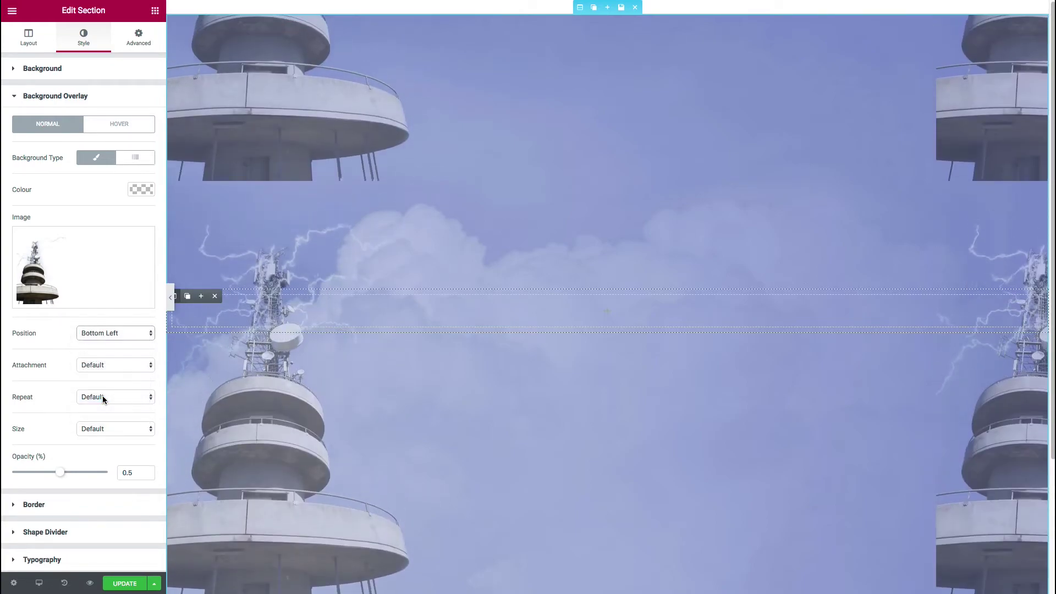
pyautogui.click(115, 366)
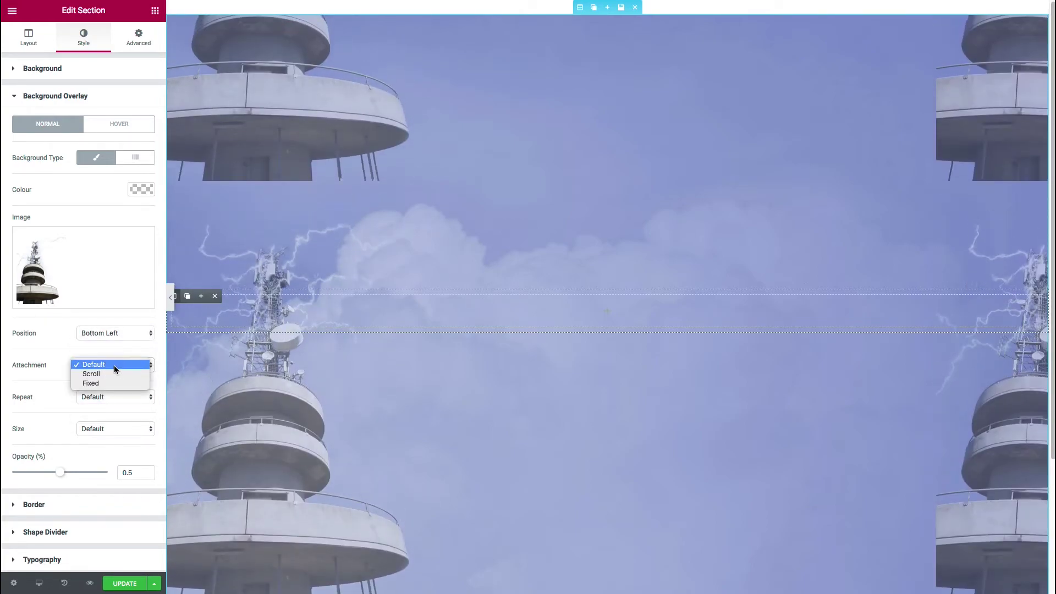
pyautogui.click(108, 372)
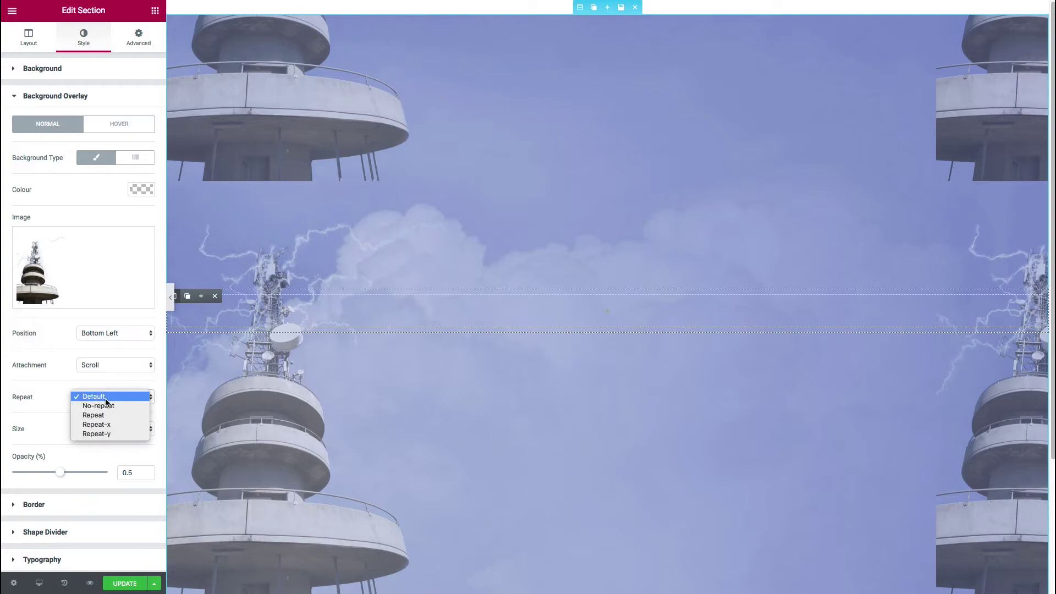
pyautogui.click(99, 406)
# Set the overlay Size to Contain after trying Cover
pyautogui.click(103, 429)
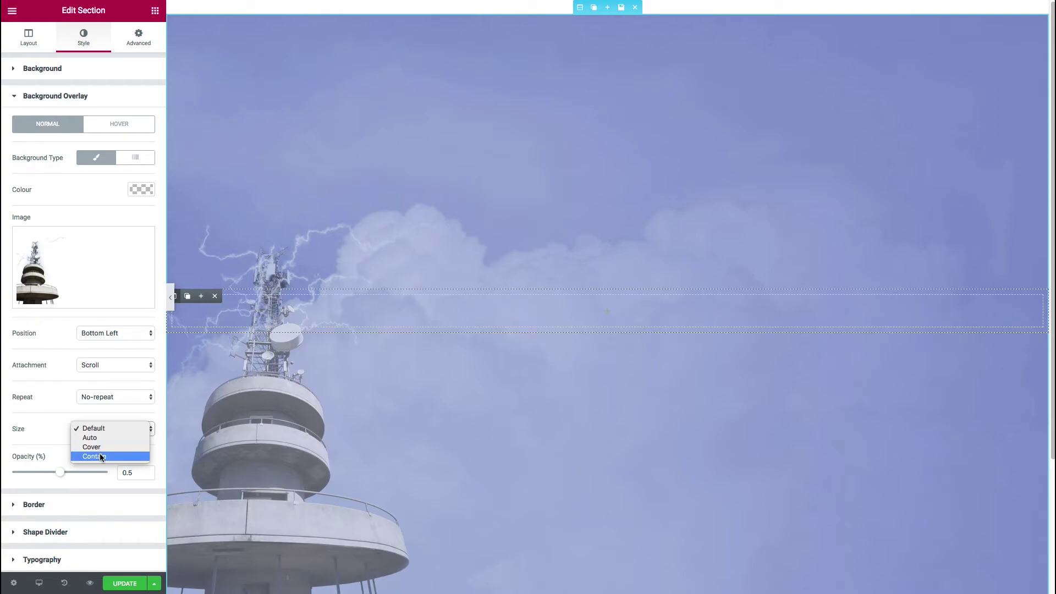
pyautogui.click(93, 447)
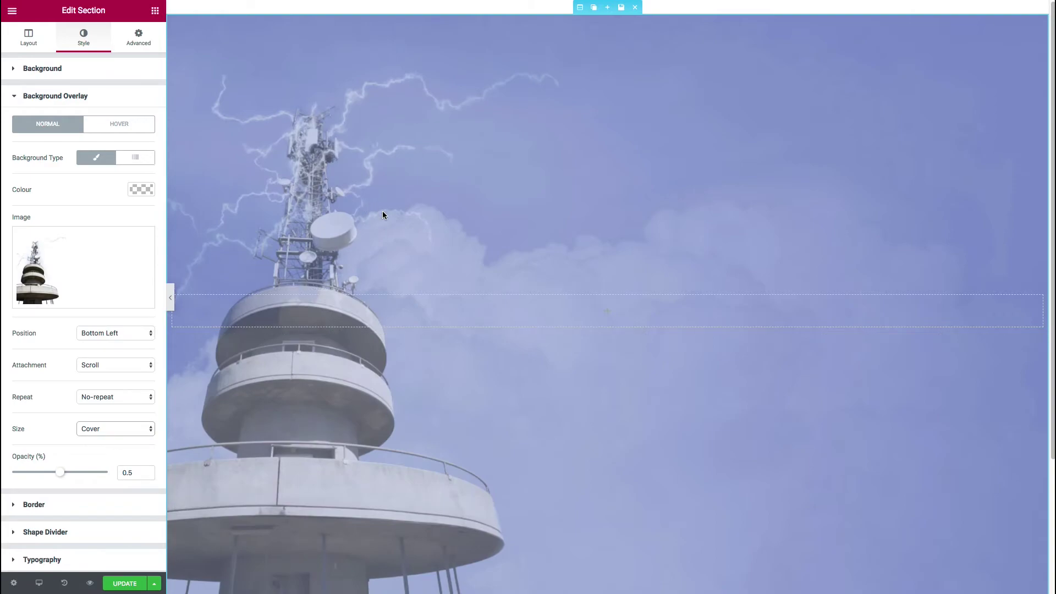
pyautogui.scroll(-3, 268, 368)
pyautogui.scroll(3, 267, 368)
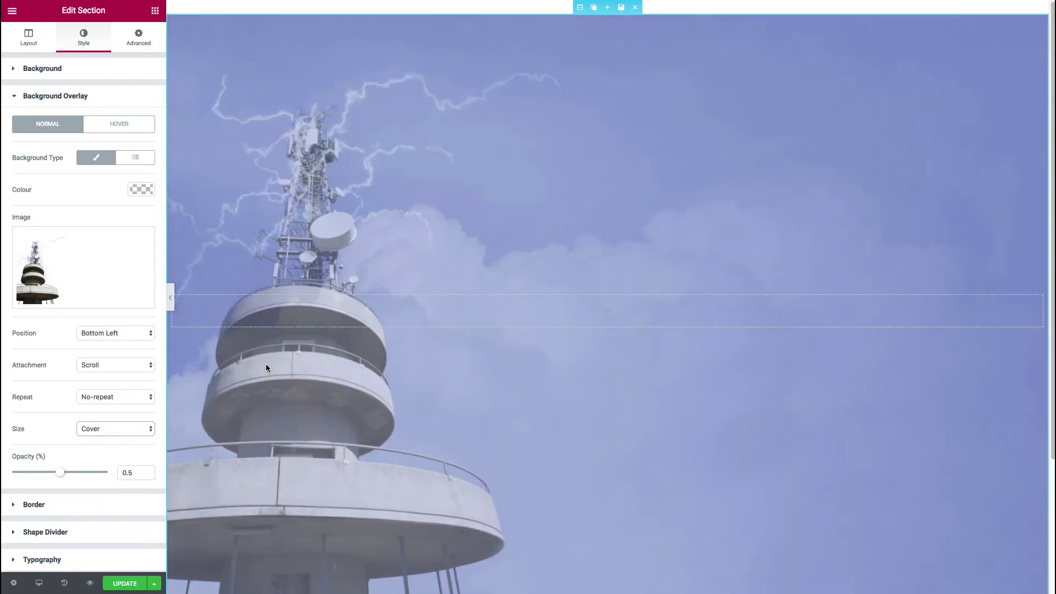
pyautogui.click(122, 436)
pyautogui.click(114, 436)
pyautogui.scroll(-1, 338, 339)
pyautogui.scroll(1, 338, 341)
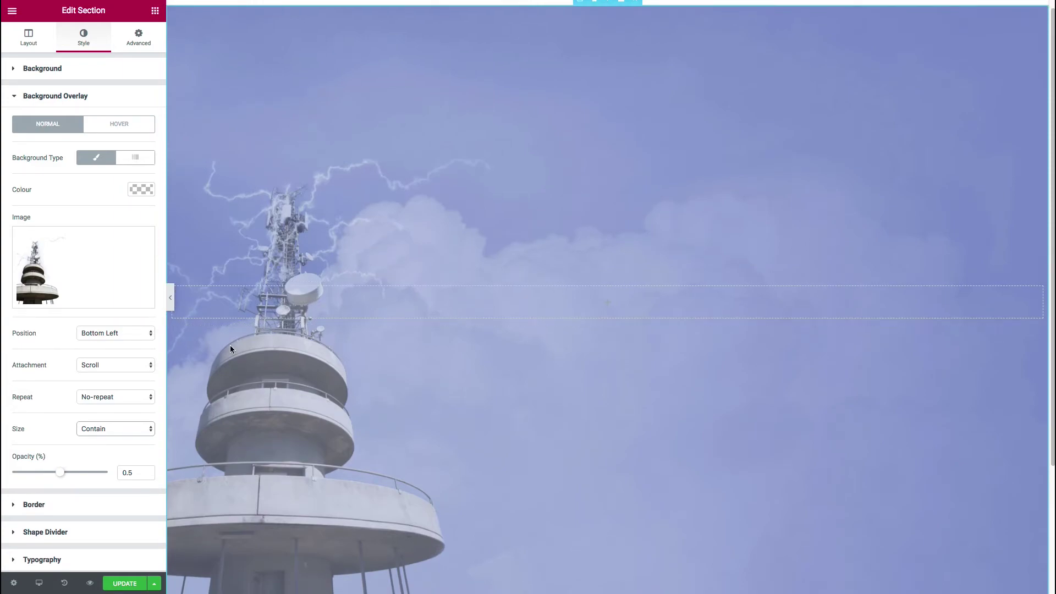
# Raise the overlay opacity to 1 so the tower is fully solid
pyautogui.click(63, 476)
pyautogui.moveTo(62, 476); pyautogui.dragTo(112, 473)
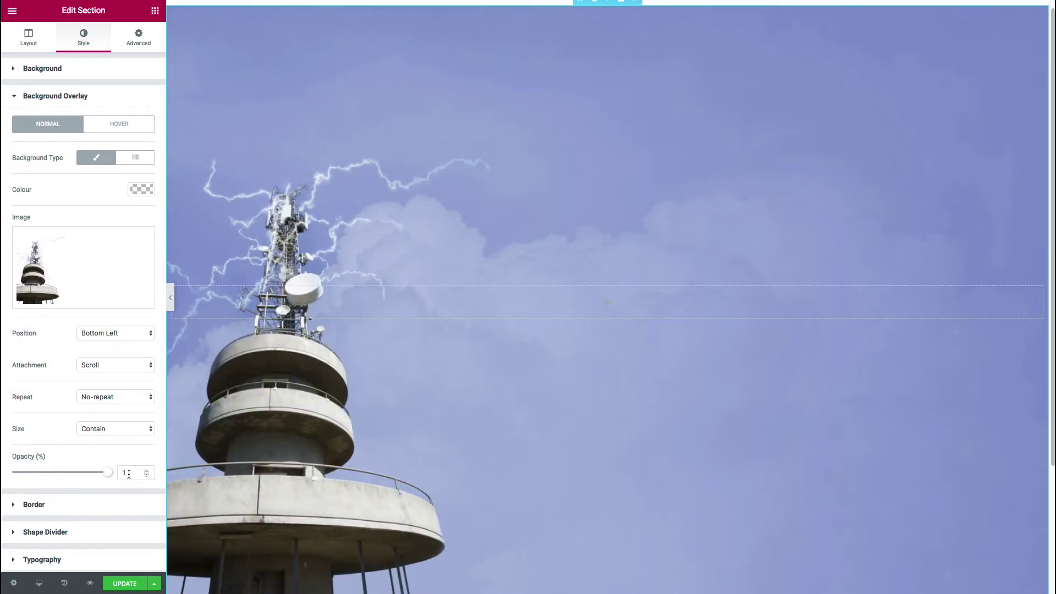
pyautogui.scroll(-1, 332, 384)
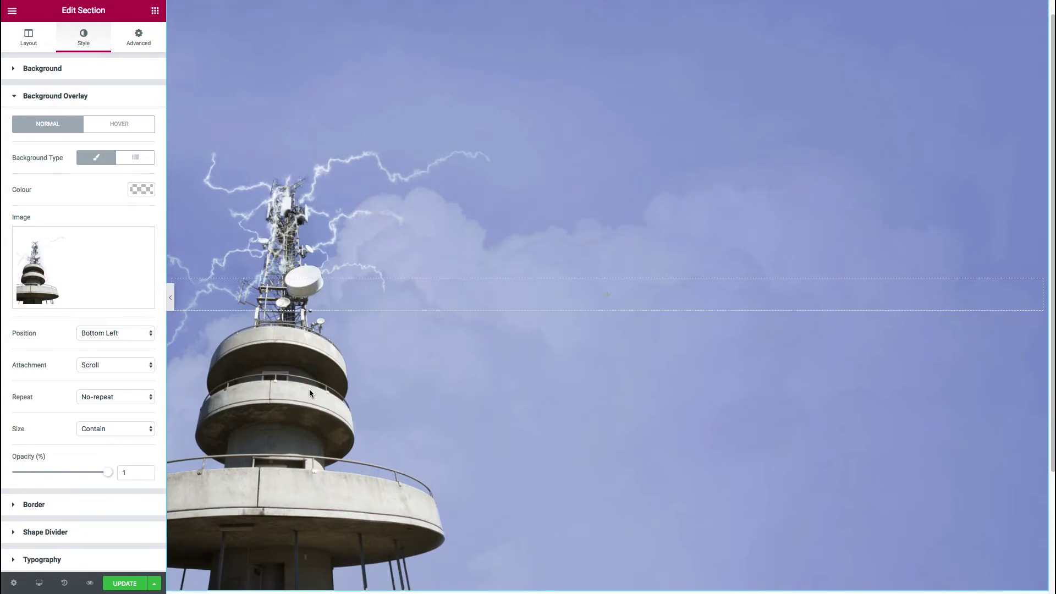
pyautogui.scroll(-1, 438, 302)
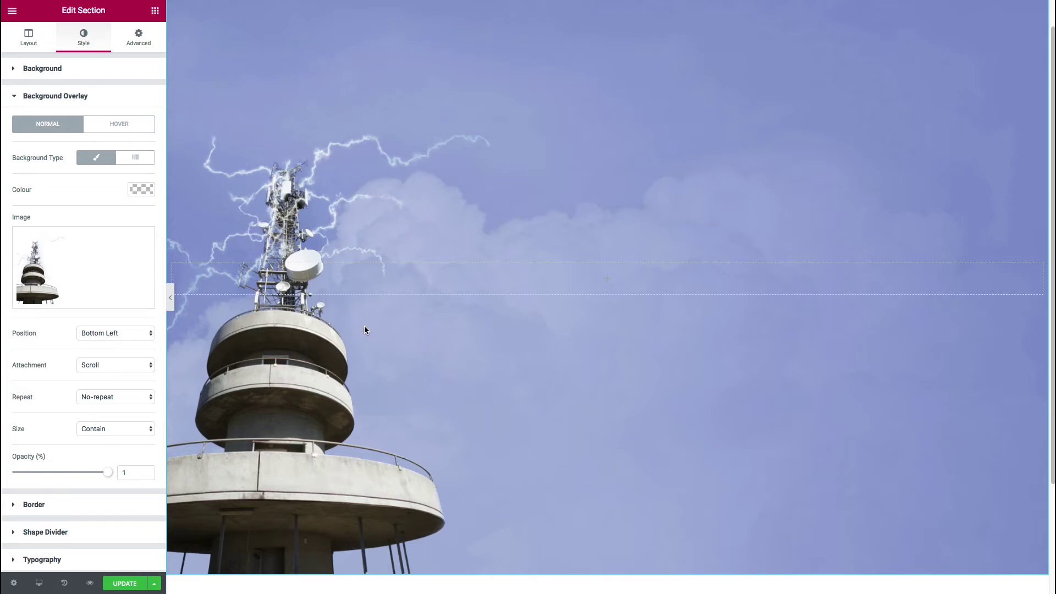
# Give the hover state a Classic background using cloud-behind-crop-1.jpg
pyautogui.click(15, 94)
pyautogui.click(14, 70)
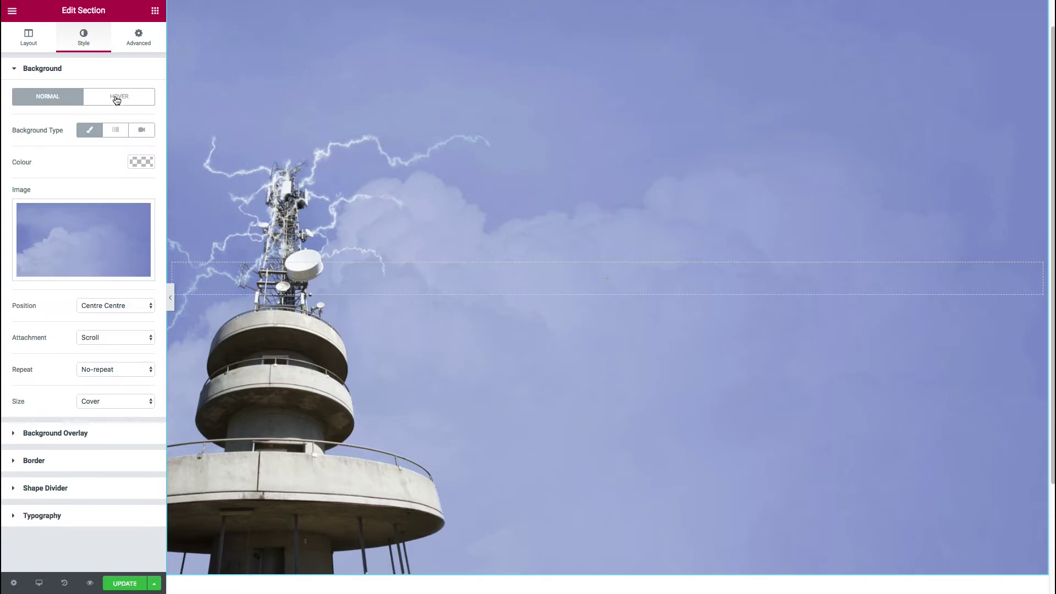
pyautogui.click(129, 99)
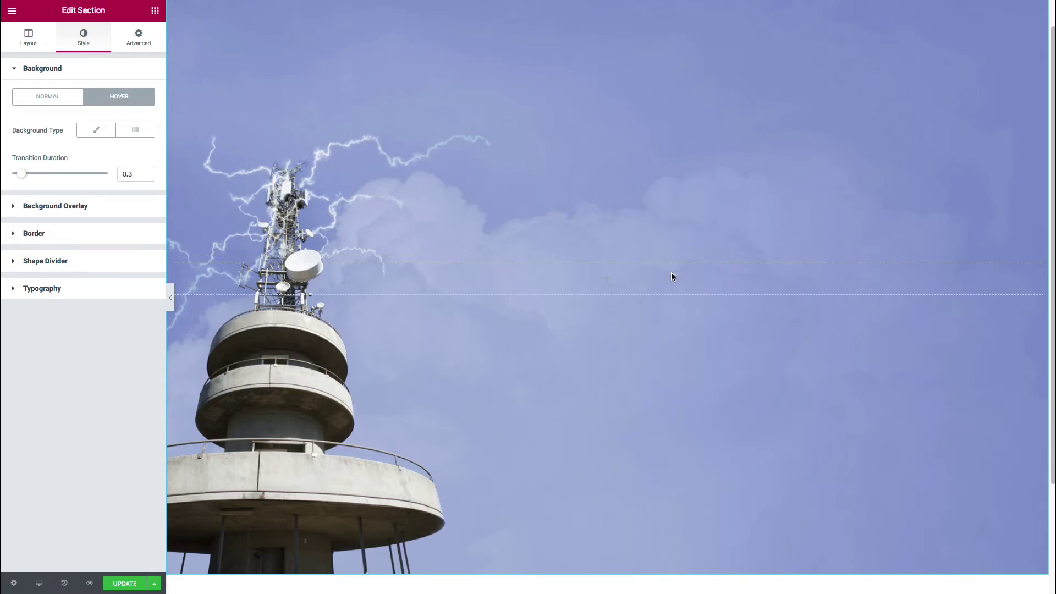
pyautogui.click(96, 130)
pyautogui.click(53, 226)
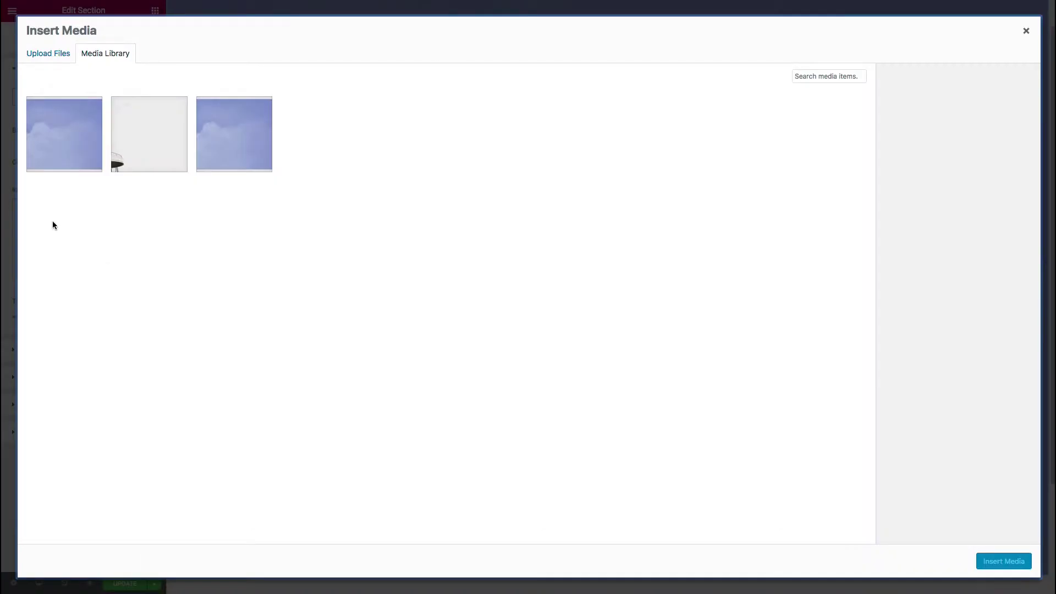
pyautogui.click(69, 127)
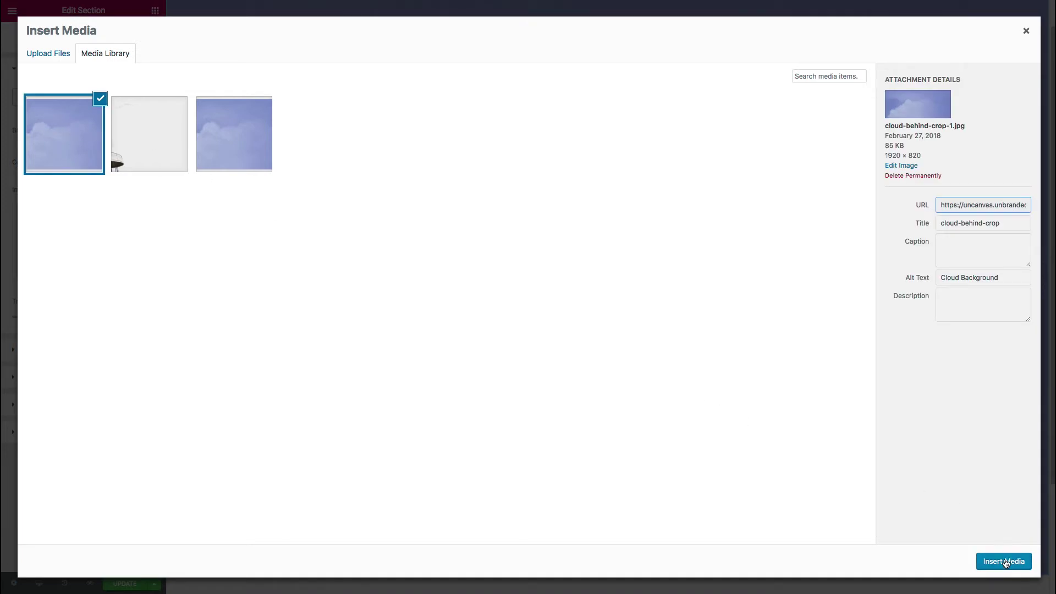
pyautogui.click(1004, 562)
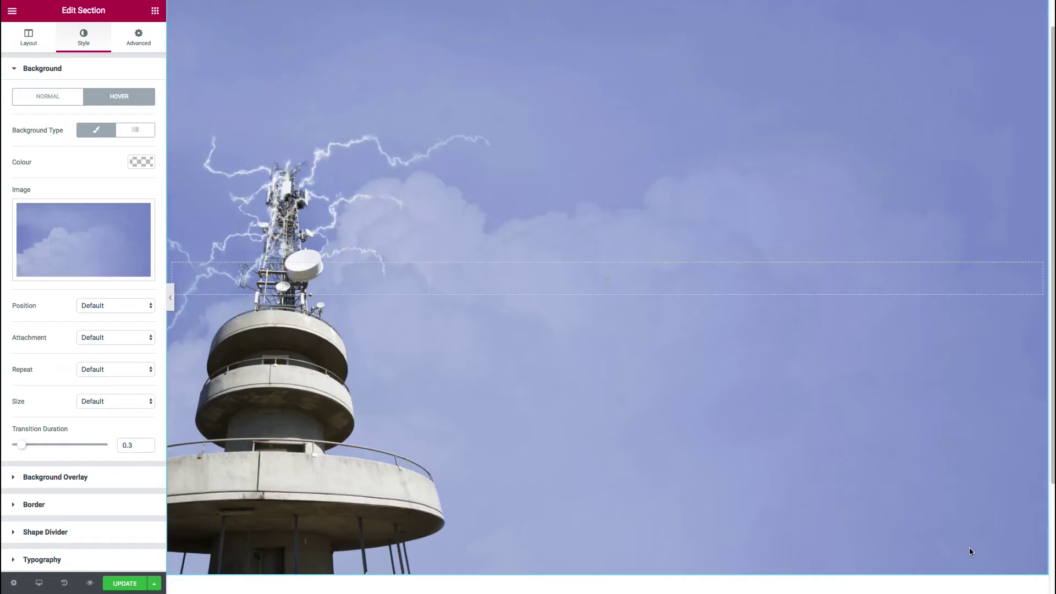
# Set the hover background to Centre Centre position, Scroll attachment and No-repeat
pyautogui.click(39, 103)
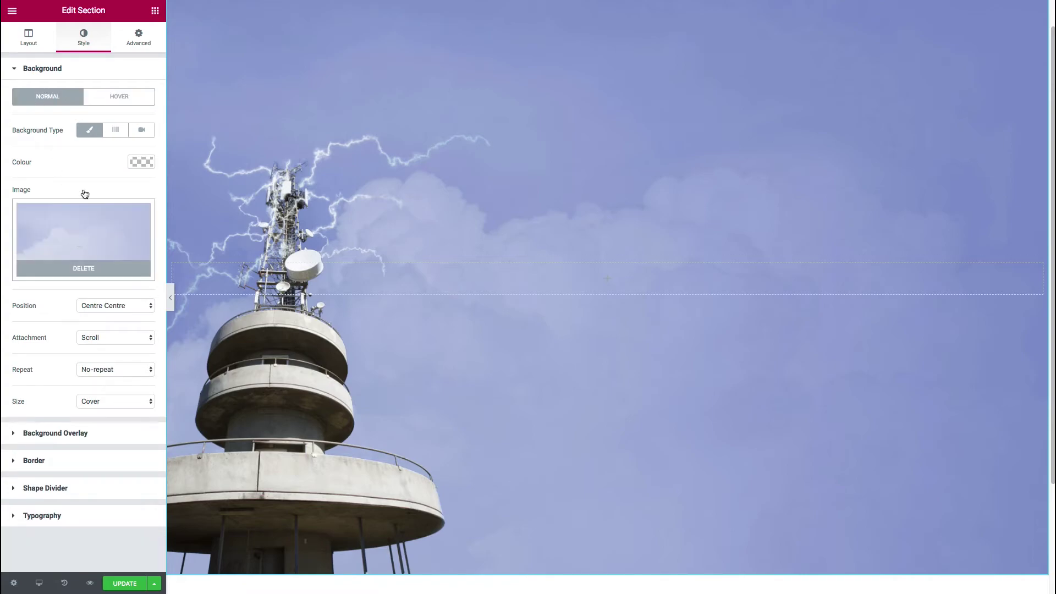
pyautogui.click(113, 98)
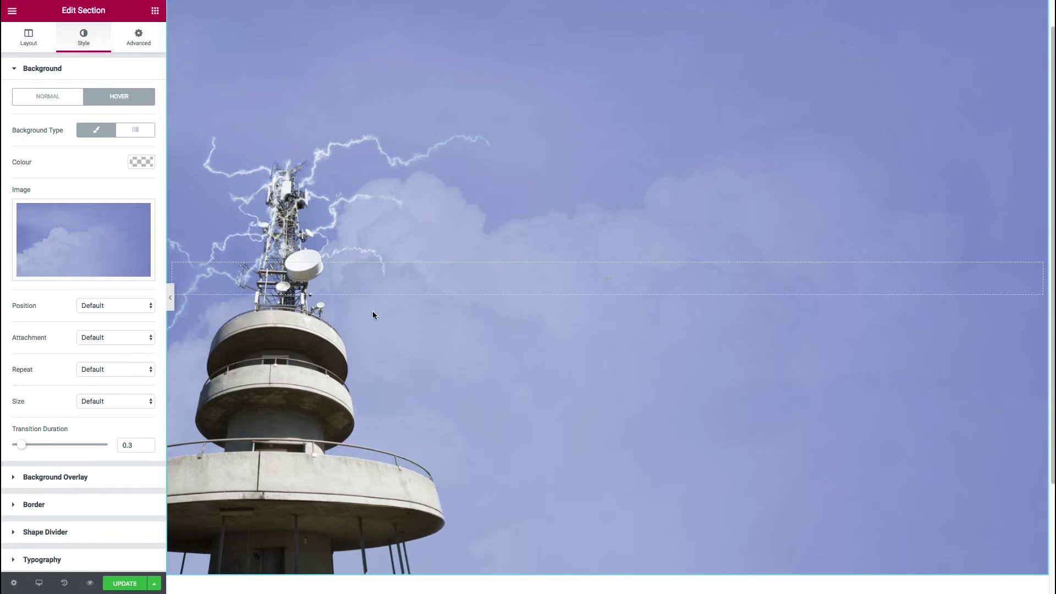
pyautogui.click(126, 306)
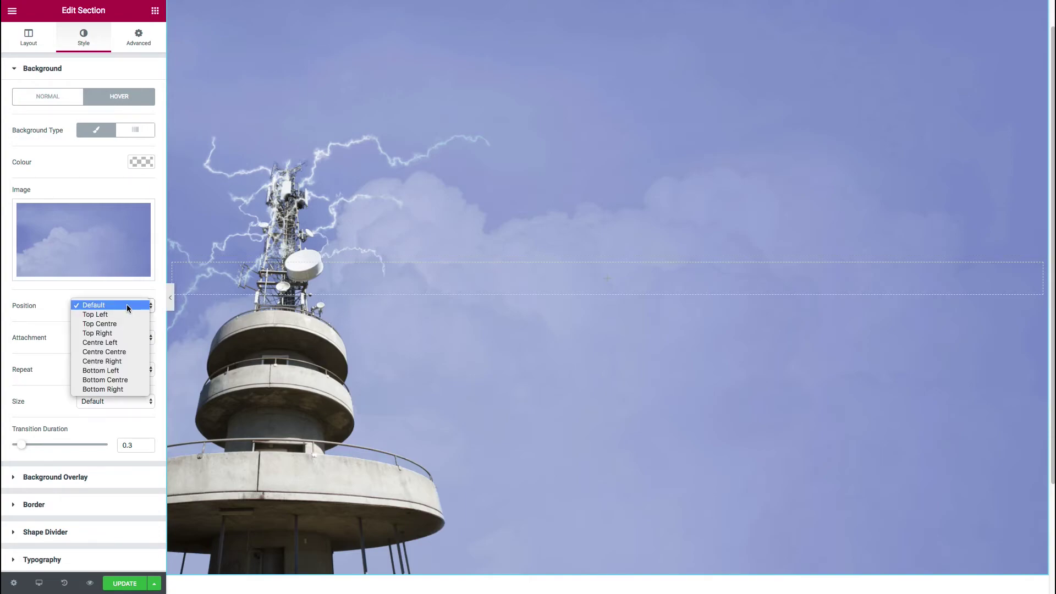
pyautogui.click(111, 351)
pyautogui.click(104, 338)
pyautogui.click(102, 345)
pyautogui.click(101, 365)
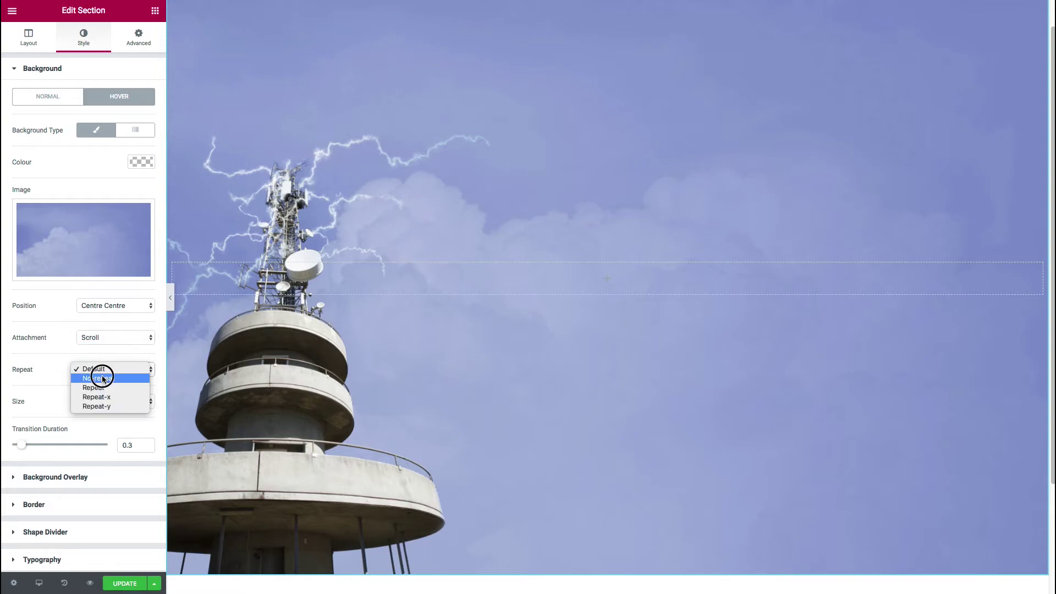
pyautogui.click(102, 379)
# Set the hover background size to Cover after trying Contain, ending on the Normal tab
pyautogui.click(105, 401)
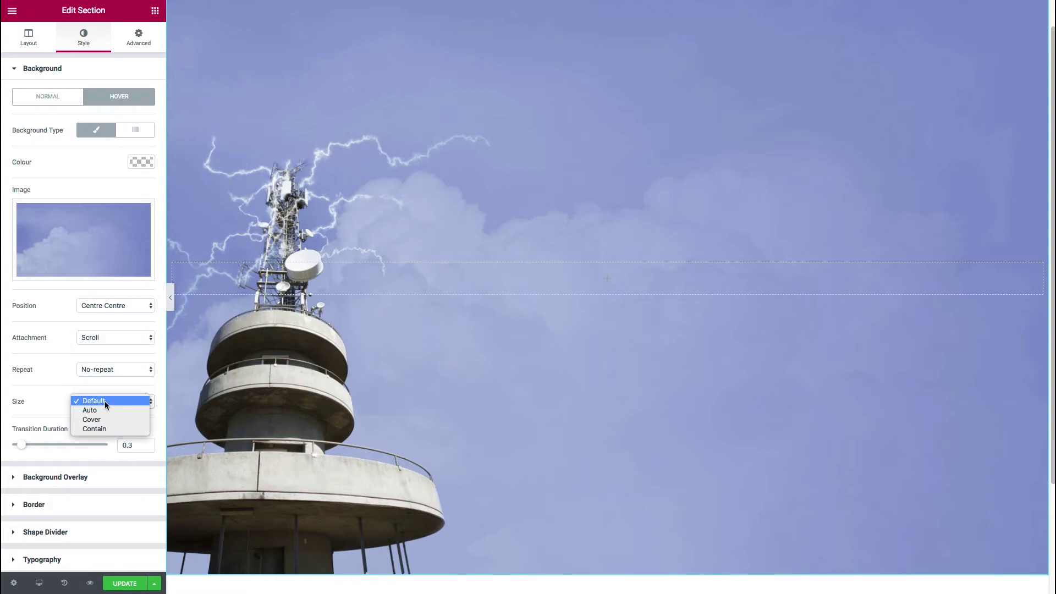
pyautogui.click(96, 428)
pyautogui.click(99, 406)
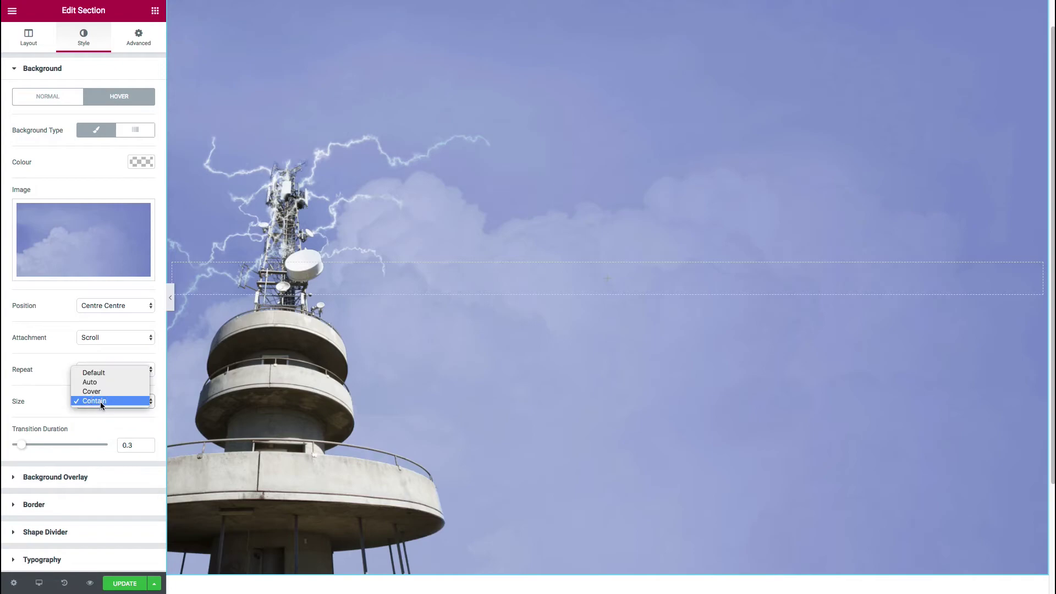
pyautogui.click(94, 391)
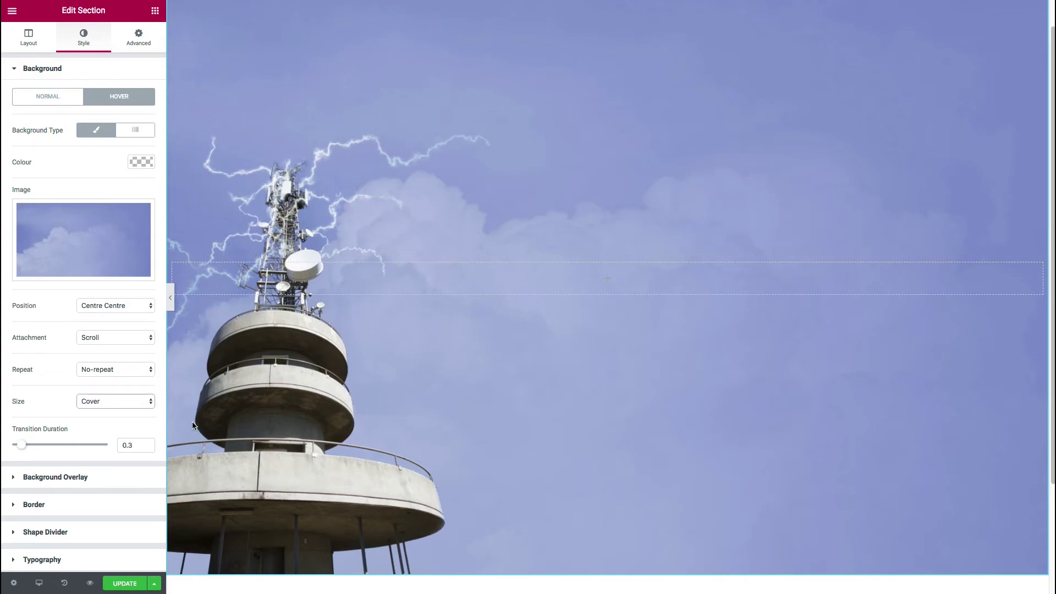
pyautogui.click(51, 101)
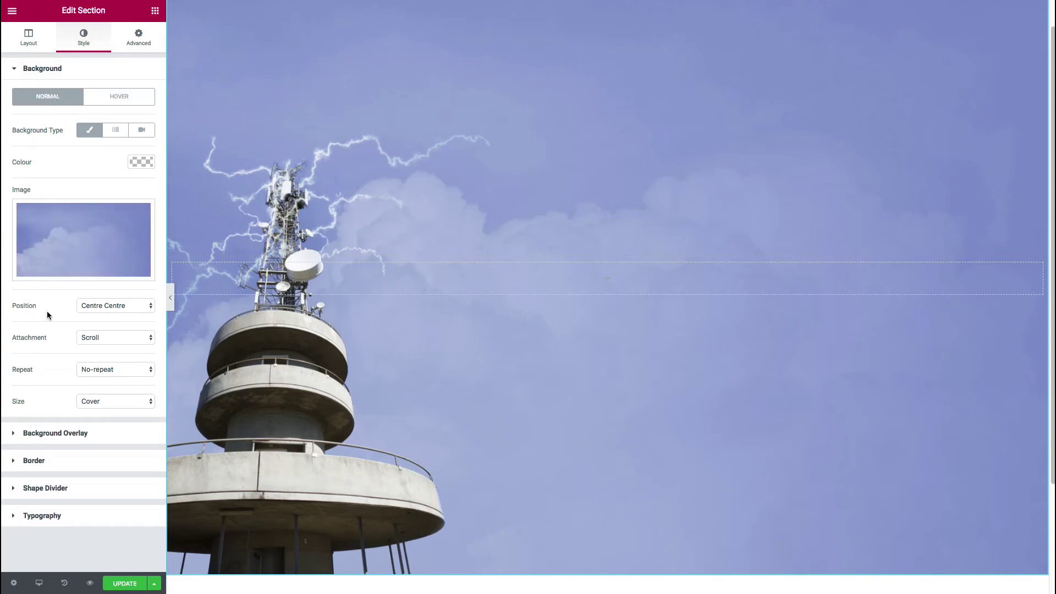
pyautogui.click(118, 97)
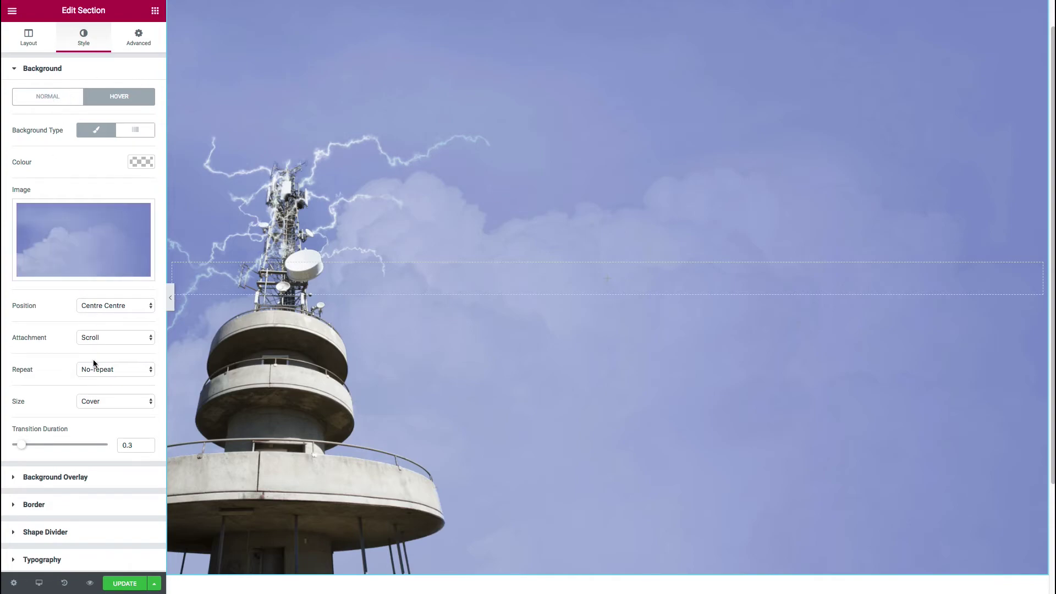
pyautogui.click(54, 96)
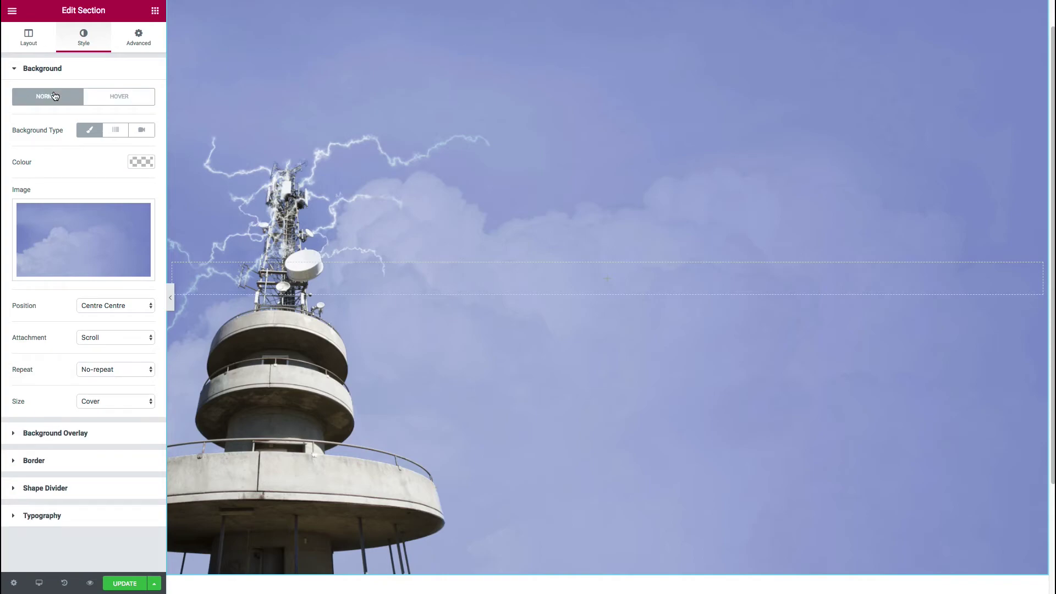
# Position the normal background at Centre Left and the hover background at Centre Right
pyautogui.click(101, 304)
pyautogui.click(99, 296)
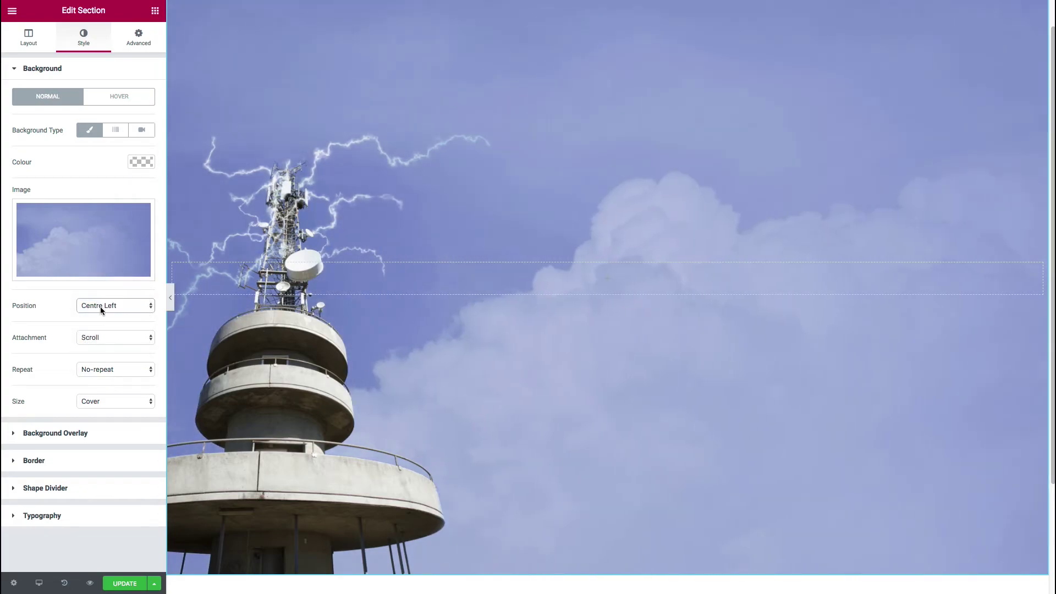
pyautogui.click(118, 96)
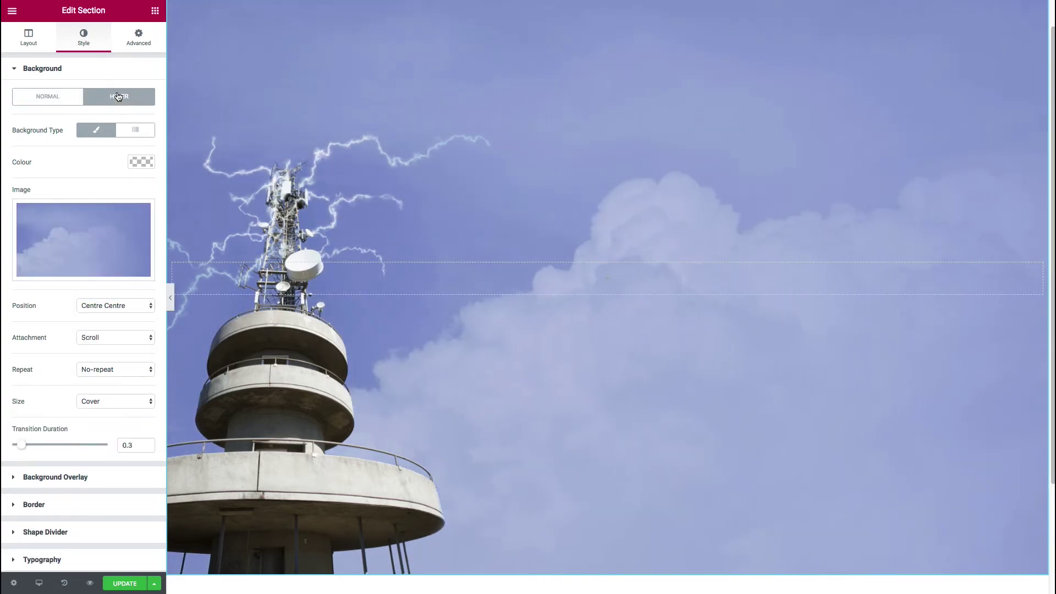
pyautogui.click(96, 307)
pyautogui.click(106, 314)
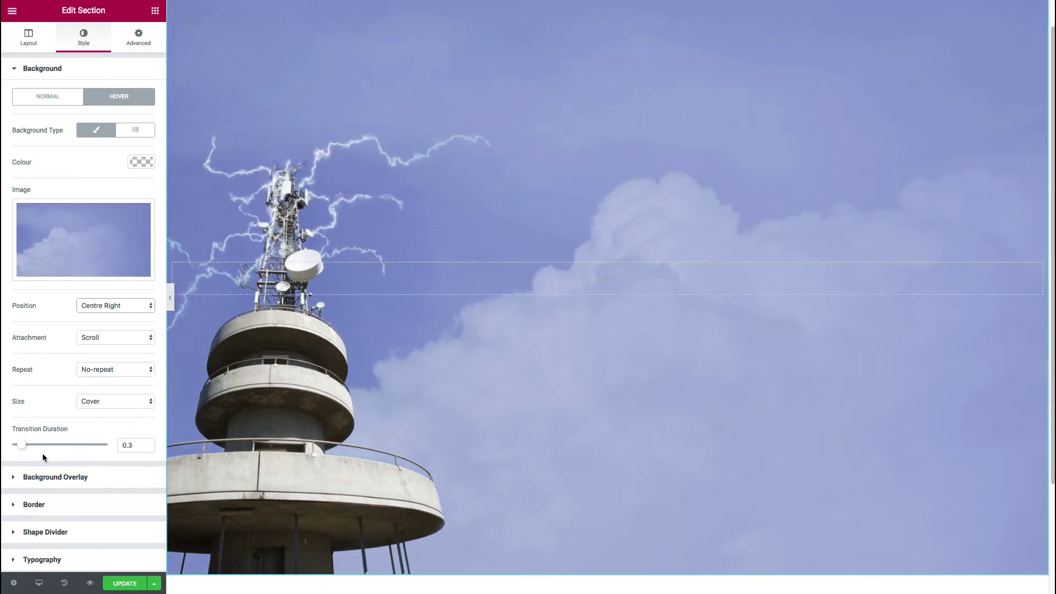
# Set the hover transition duration to 25, after first dragging it to 3
pyautogui.moveTo(21, 444); pyautogui.dragTo(130, 446)
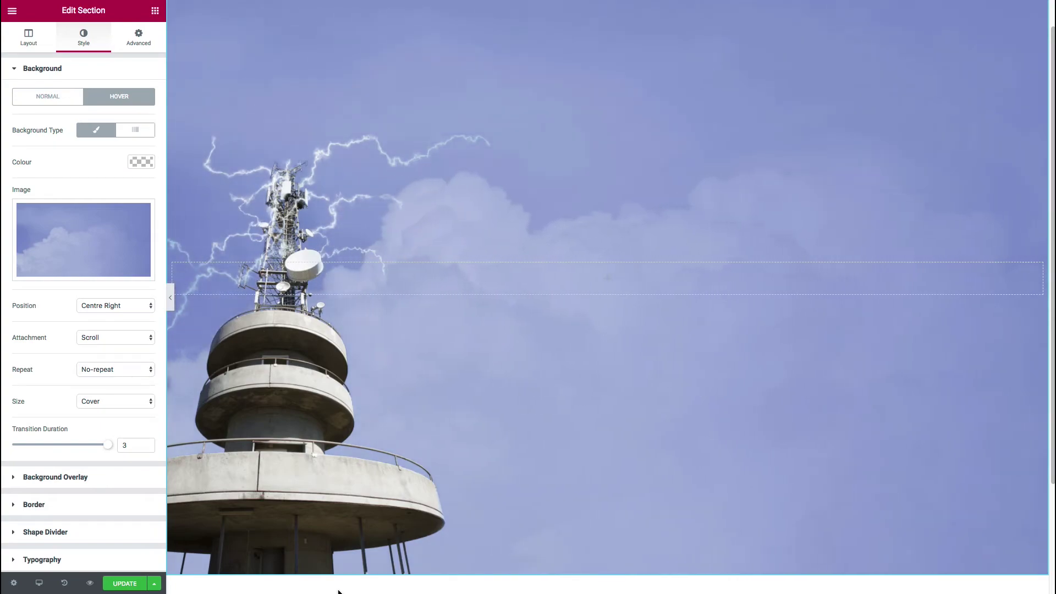
pyautogui.click(113, 449)
pyautogui.doubleClick(125, 445)
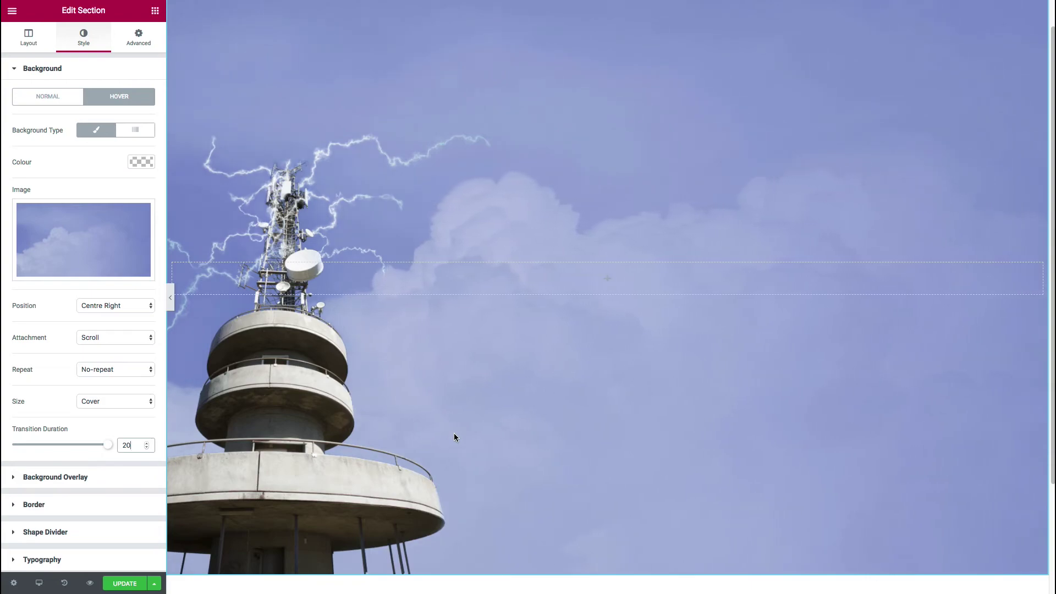
pyautogui.click(128, 445)
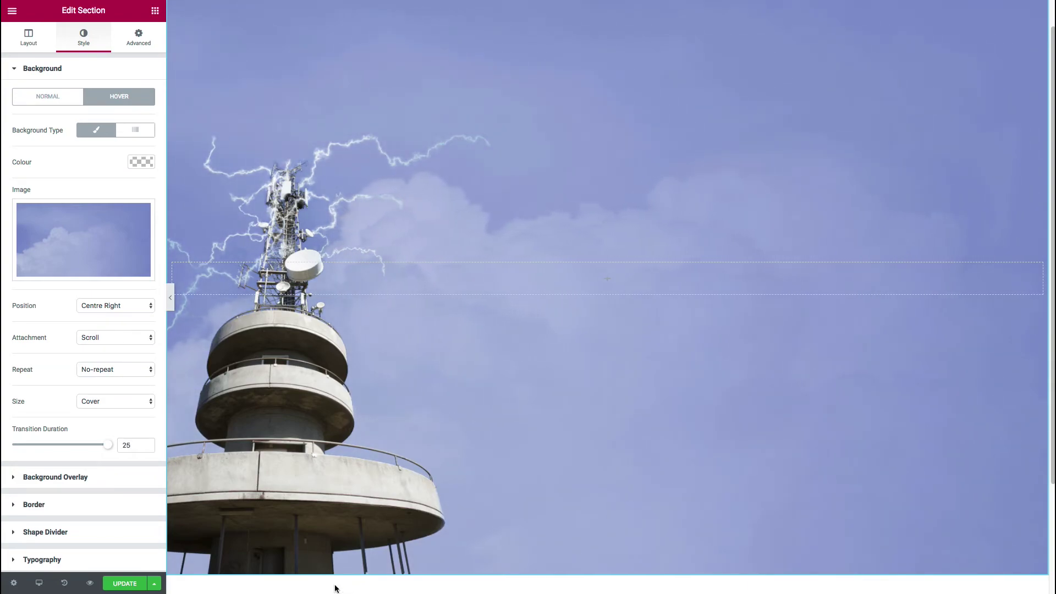
pyautogui.click(500, 428)
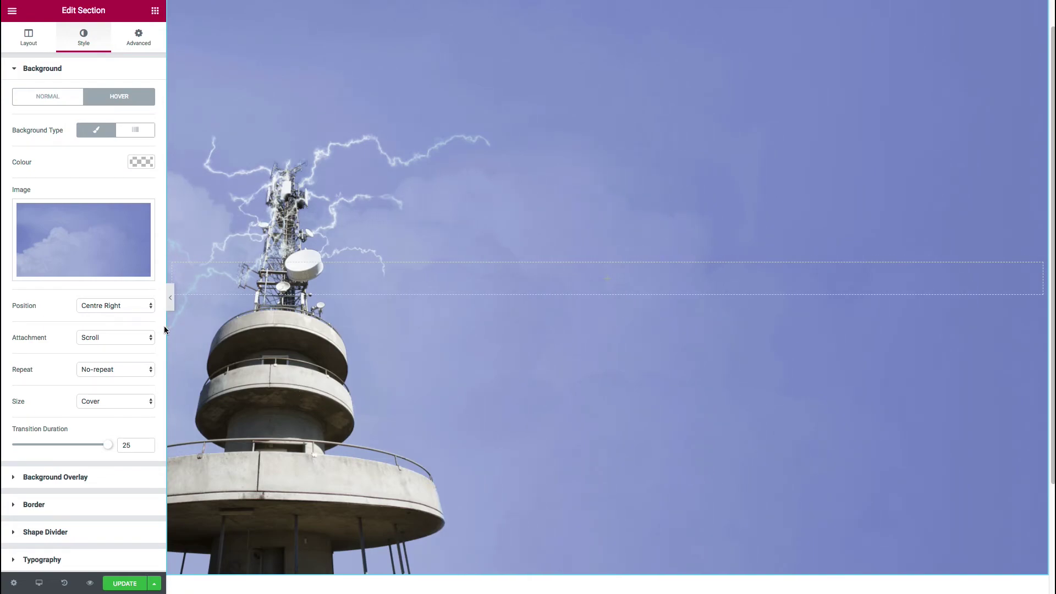
# Set the normal background Attachment to Fixed
pyautogui.moveTo(103, 211)
pyautogui.scroll(-3, 408, 395)
pyautogui.scroll(3, 408, 395)
pyautogui.scroll(-3, 393, 279)
pyautogui.scroll(3, 391, 278)
pyautogui.scroll(-3, 391, 278)
pyautogui.scroll(3, 391, 278)
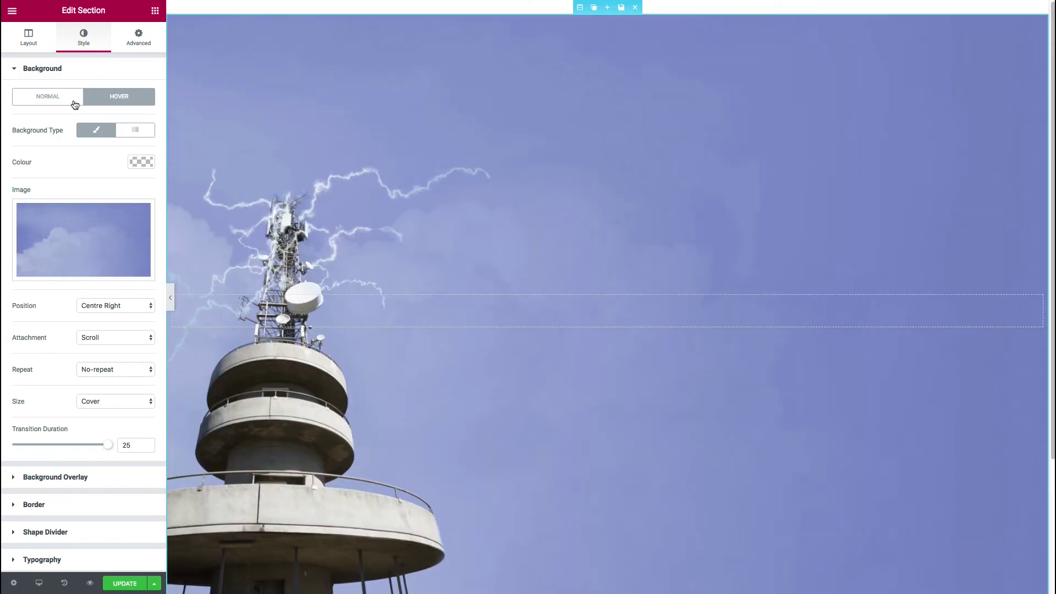
pyautogui.click(47, 96)
pyautogui.click(113, 338)
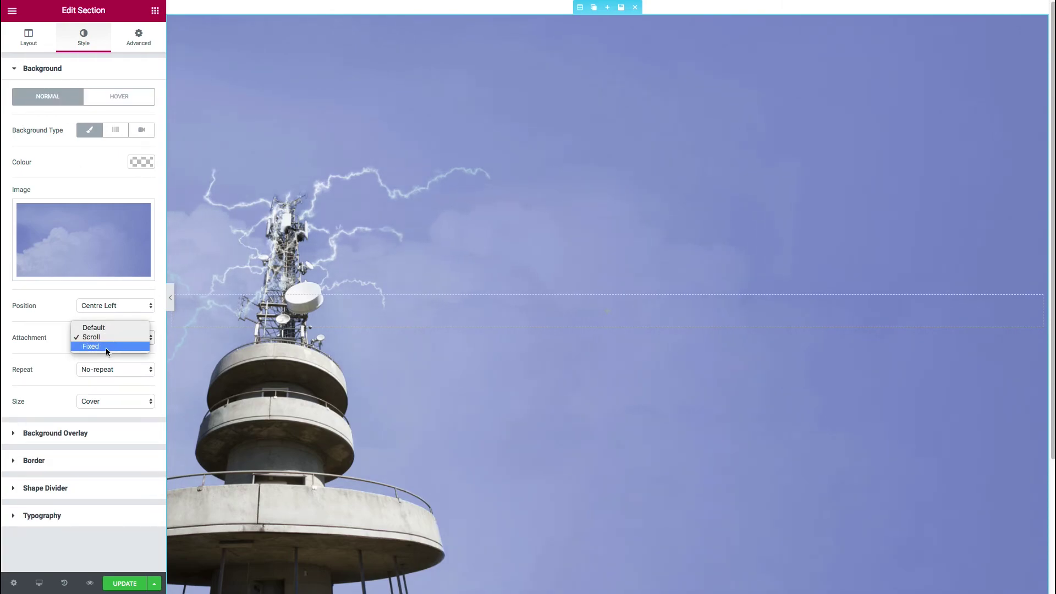
pyautogui.click(106, 347)
pyautogui.scroll(-3, 381, 328)
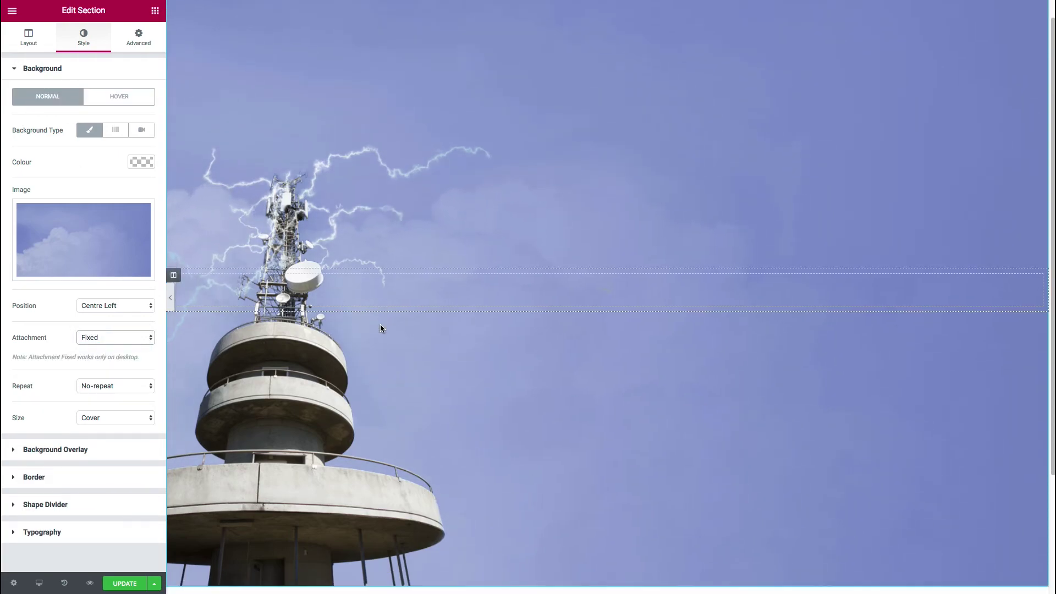
pyautogui.scroll(3, 381, 328)
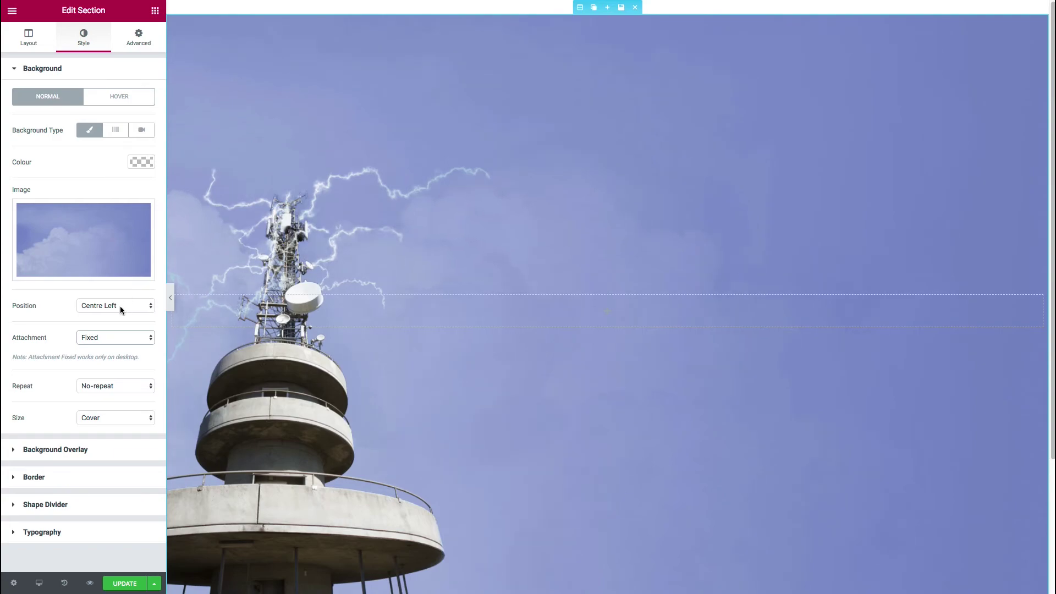
# Set the hover background Attachment to Fixed and highlight the desktop-only note
pyautogui.click(125, 94)
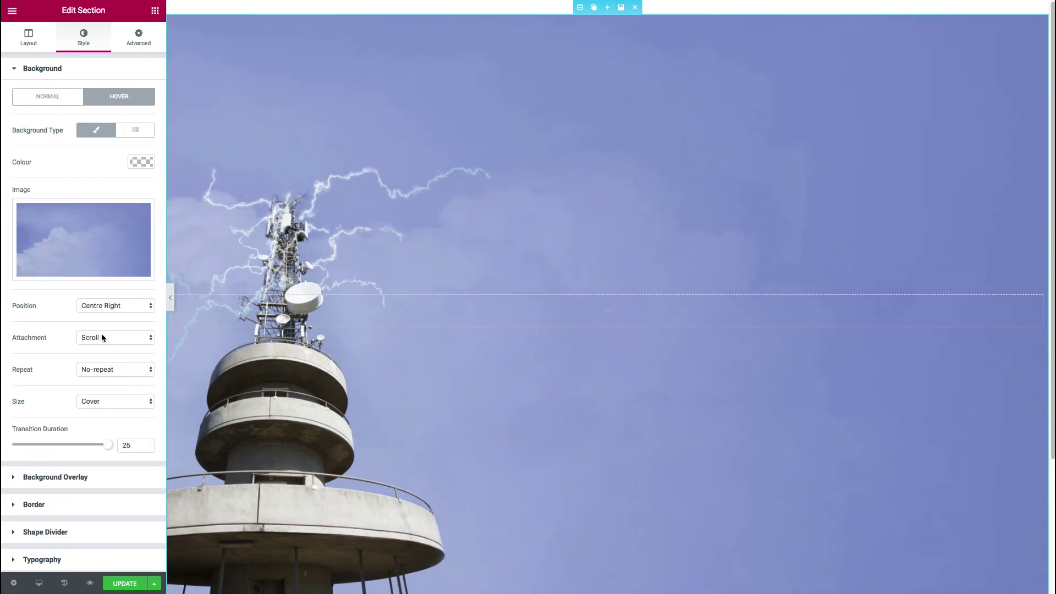
pyautogui.click(102, 338)
pyautogui.click(105, 348)
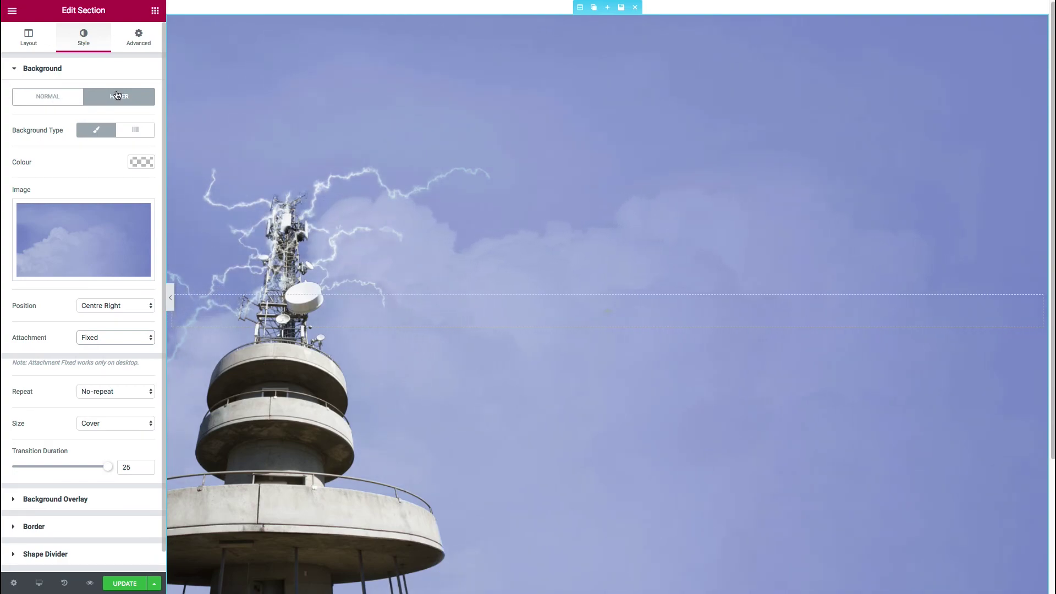
pyautogui.scroll(-3, 427, 342)
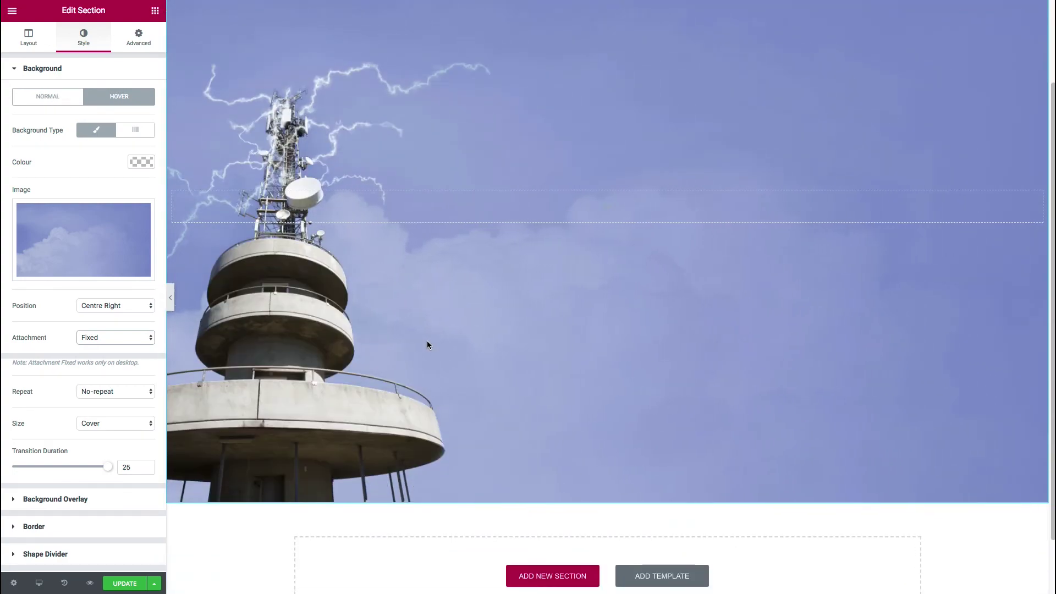
pyautogui.scroll(-2, 428, 345)
pyautogui.scroll(5, 428, 345)
pyautogui.scroll(-5, 428, 345)
pyautogui.scroll(5, 415, 336)
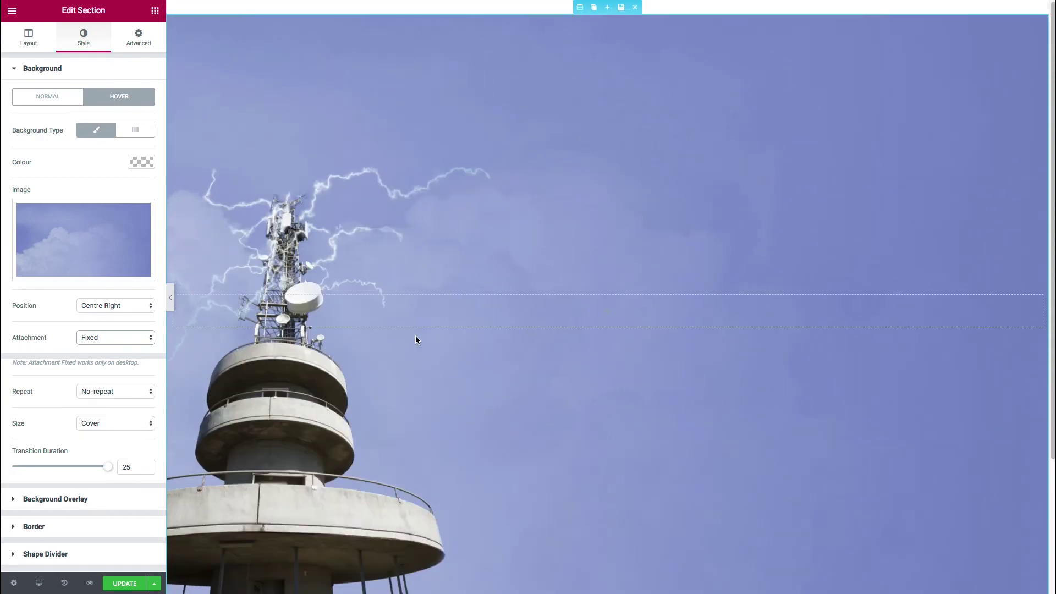
pyautogui.scroll(-5, 415, 335)
pyautogui.scroll(5, 416, 339)
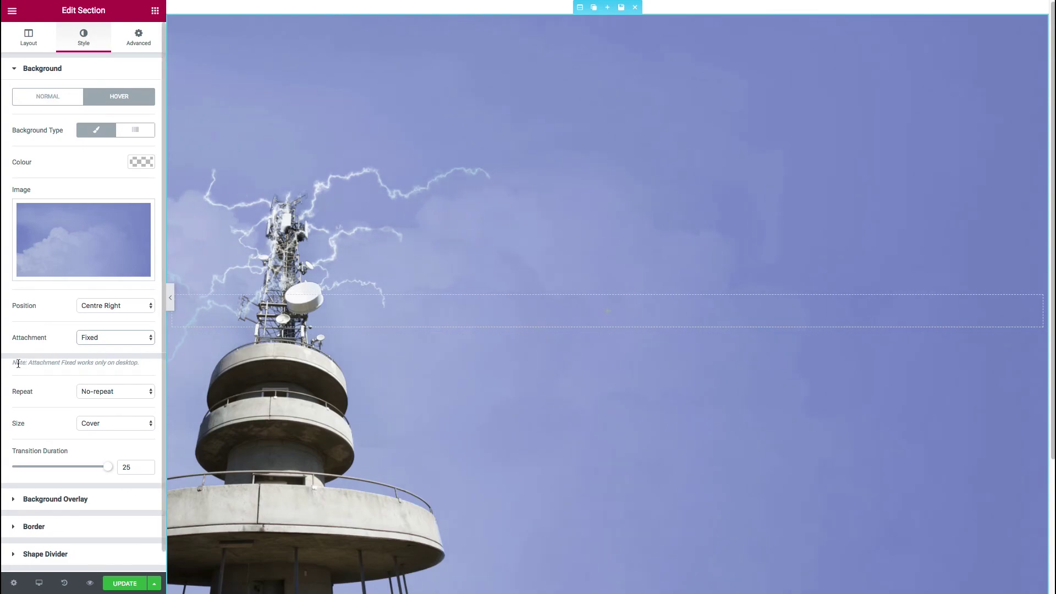
pyautogui.moveTo(130, 363); pyautogui.dragTo(7, 361)
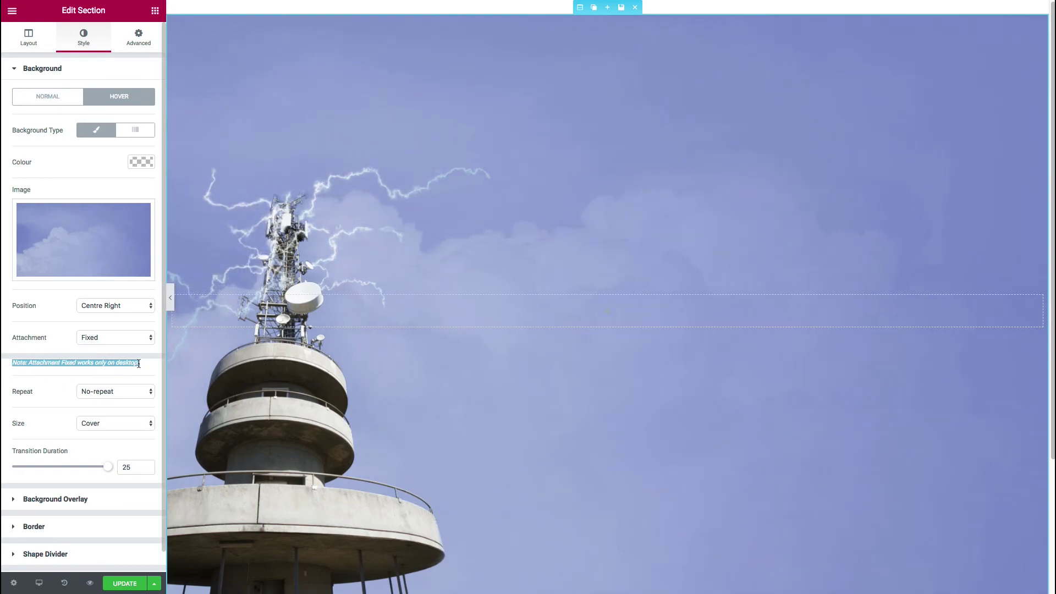
pyautogui.click(461, 360)
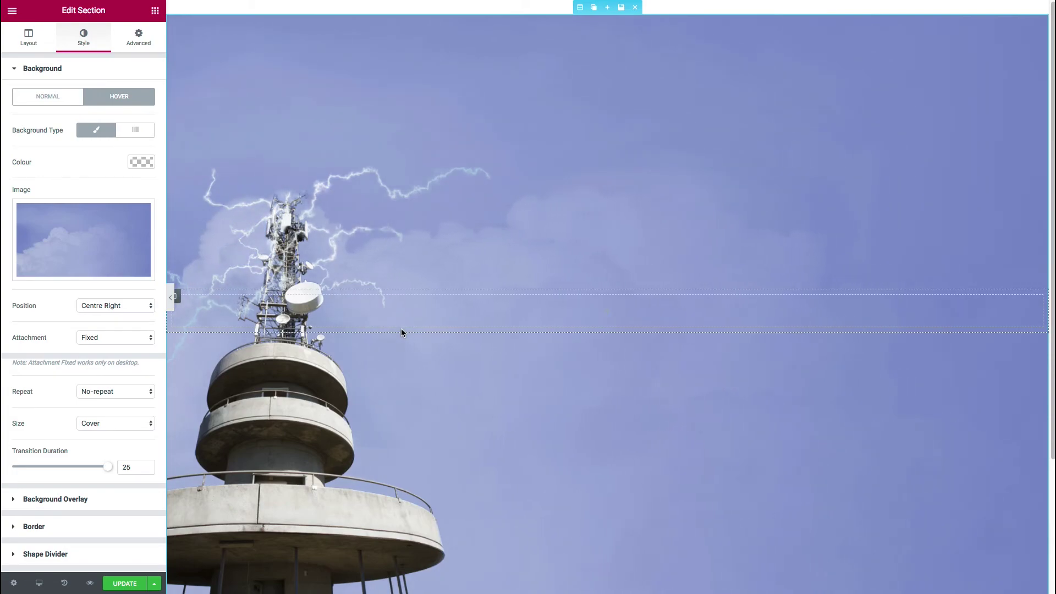
pyautogui.click(39, 583)
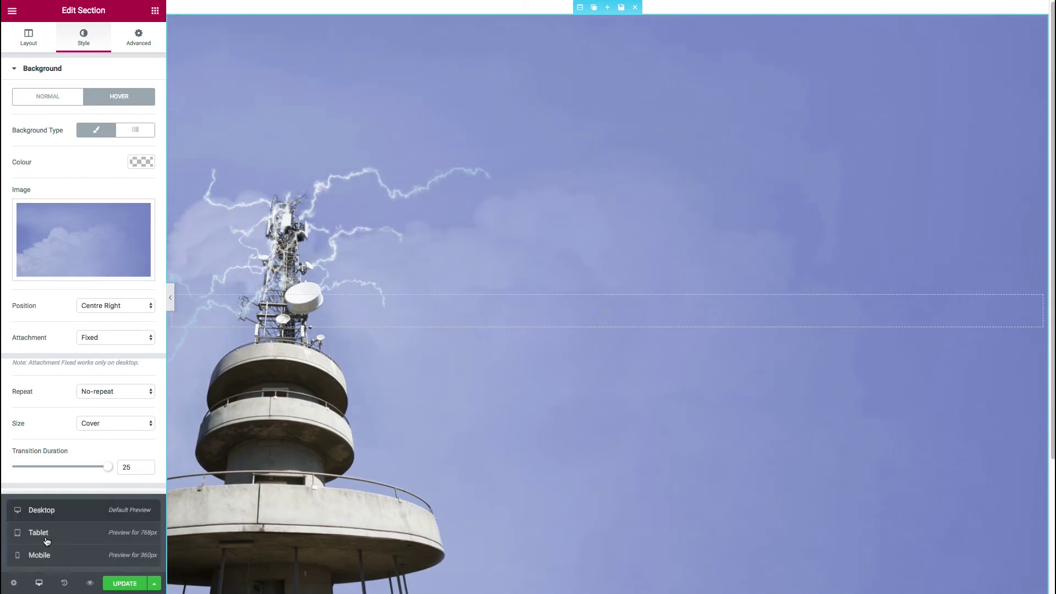
pyautogui.click(38, 532)
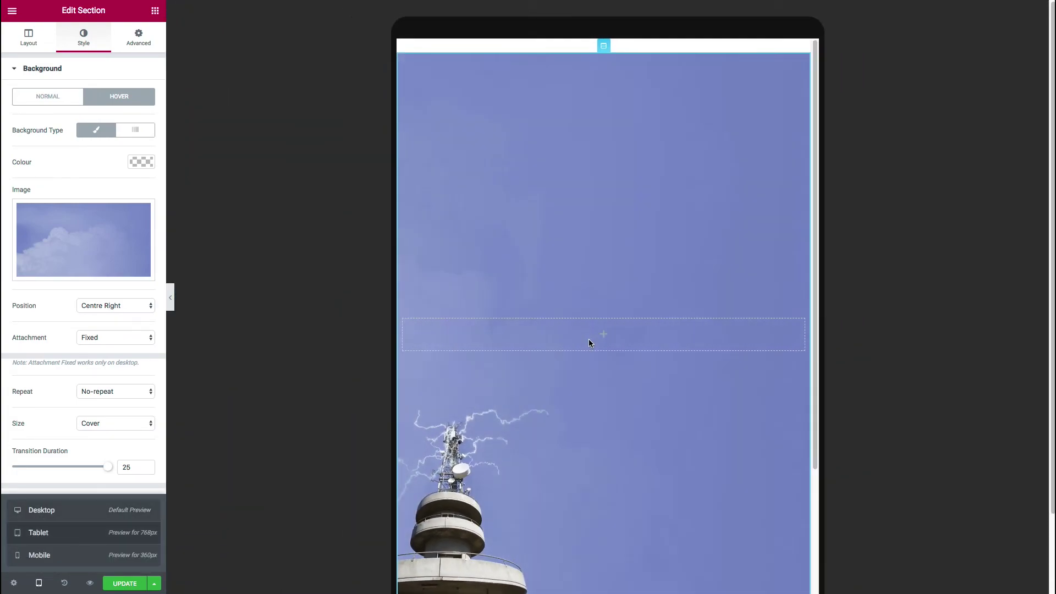
pyautogui.scroll(-2, 589, 339)
pyautogui.scroll(2, 544, 291)
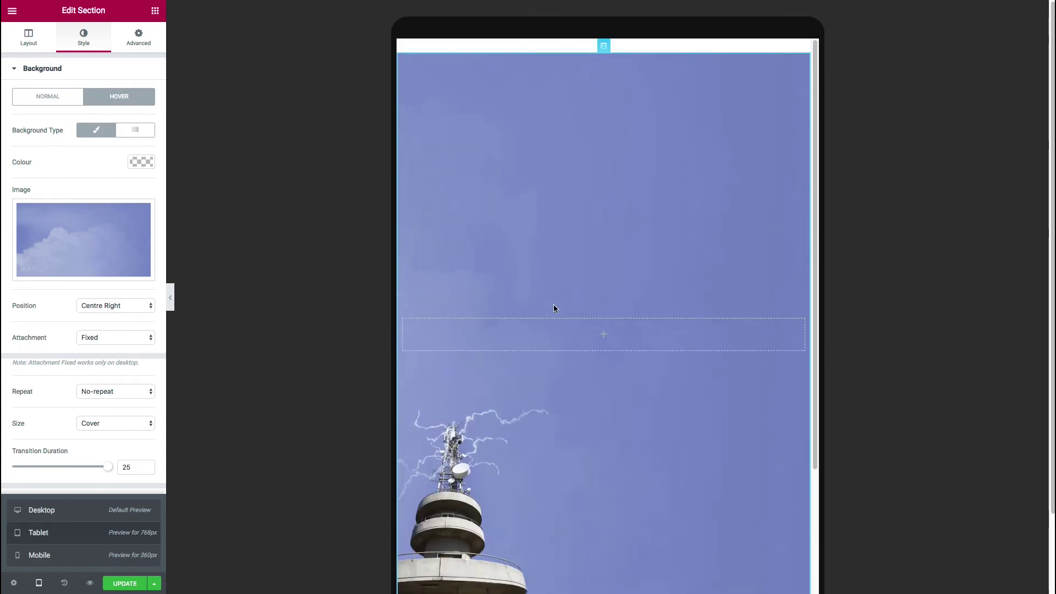
pyautogui.scroll(-2, 495, 484)
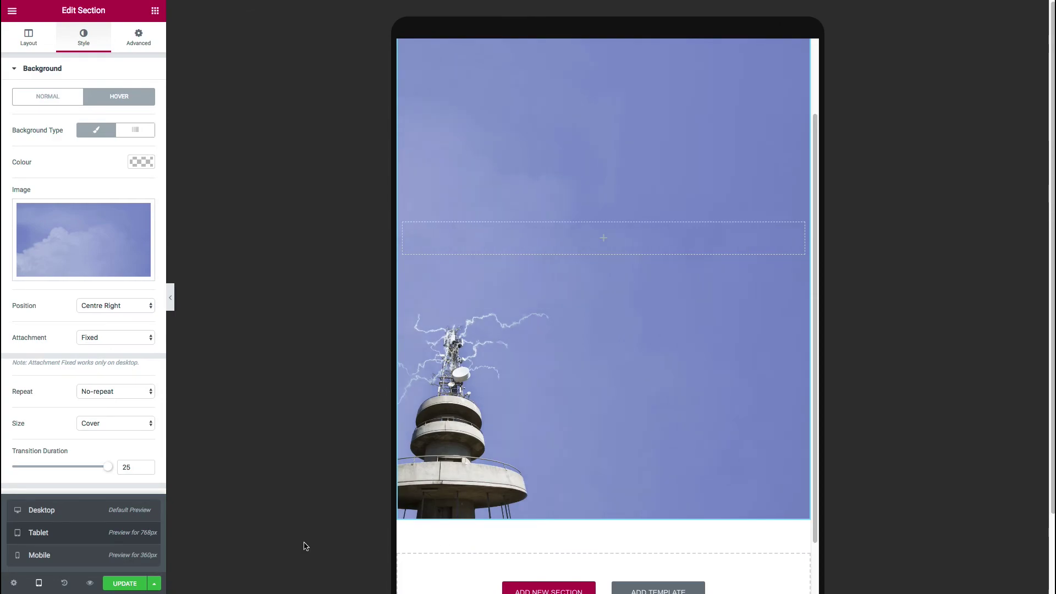
pyautogui.click(40, 511)
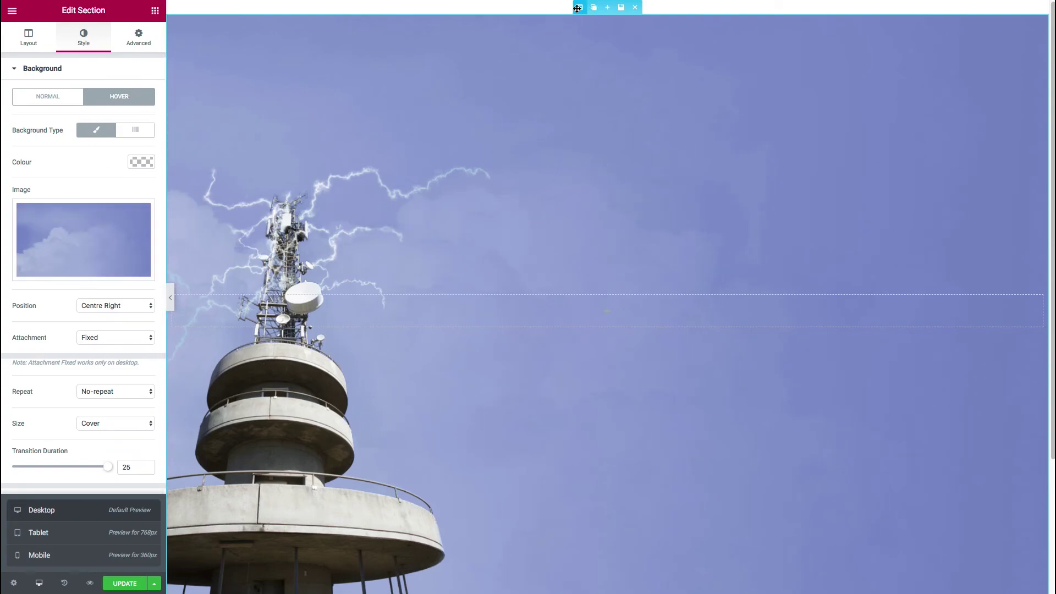
# Reset the section height to Default, view the widget list, then return to section settings
pyautogui.click(24, 47)
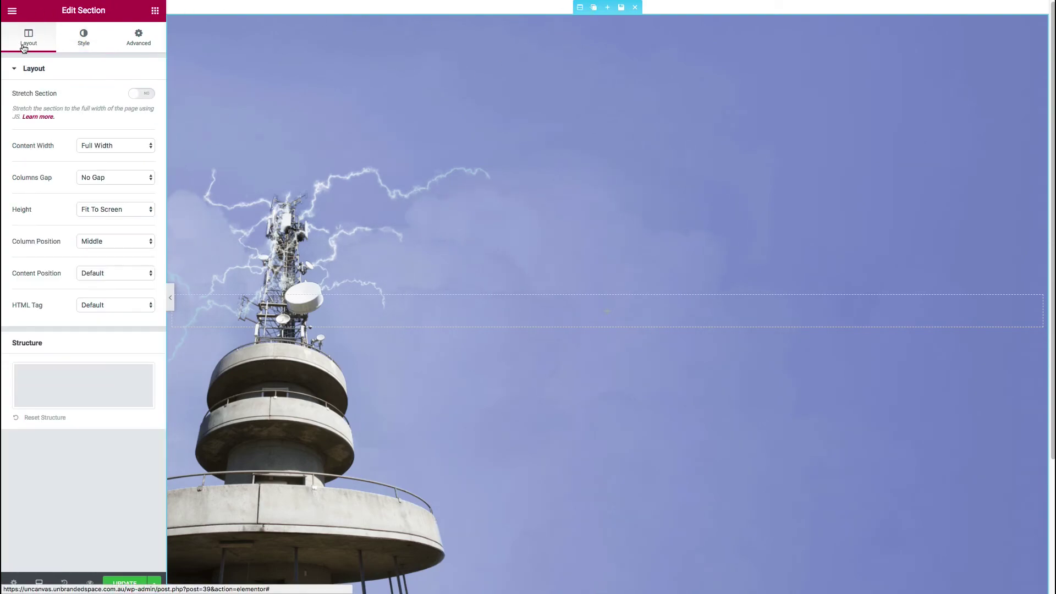
pyautogui.click(112, 209)
pyautogui.click(107, 200)
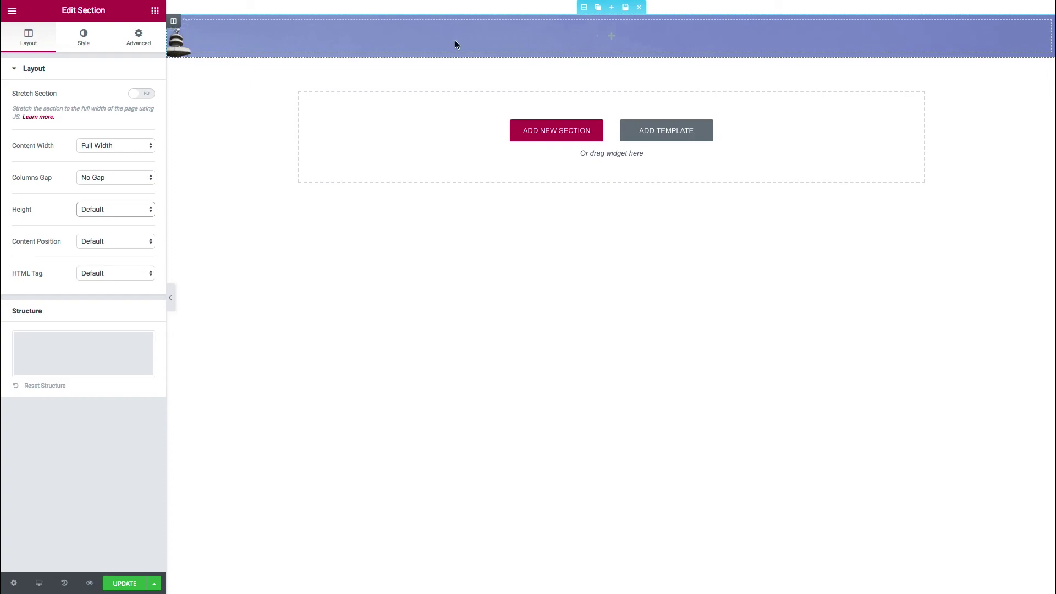
pyautogui.click(155, 11)
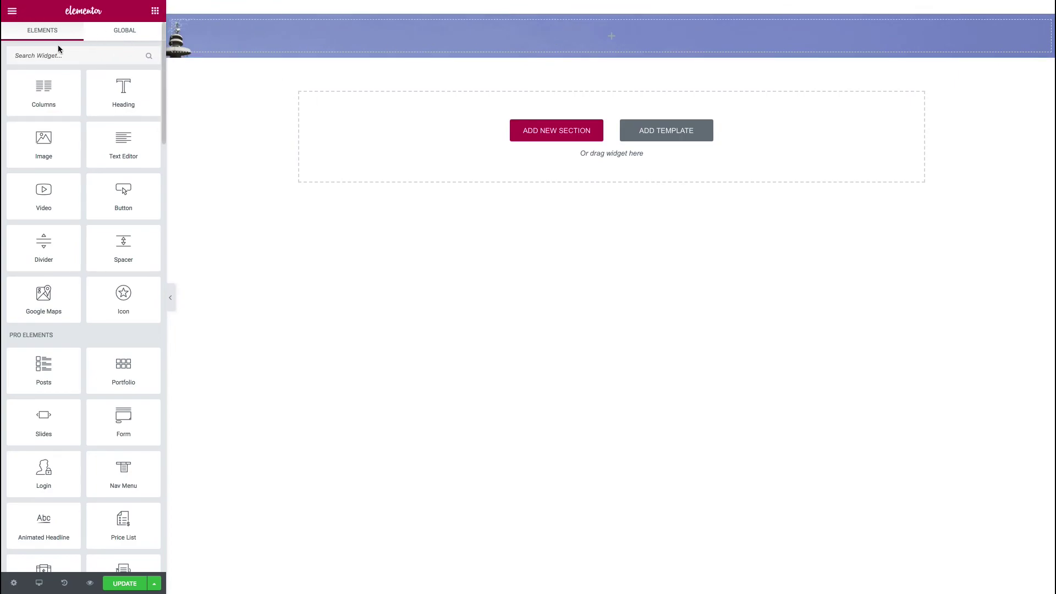
pyautogui.click(584, 8)
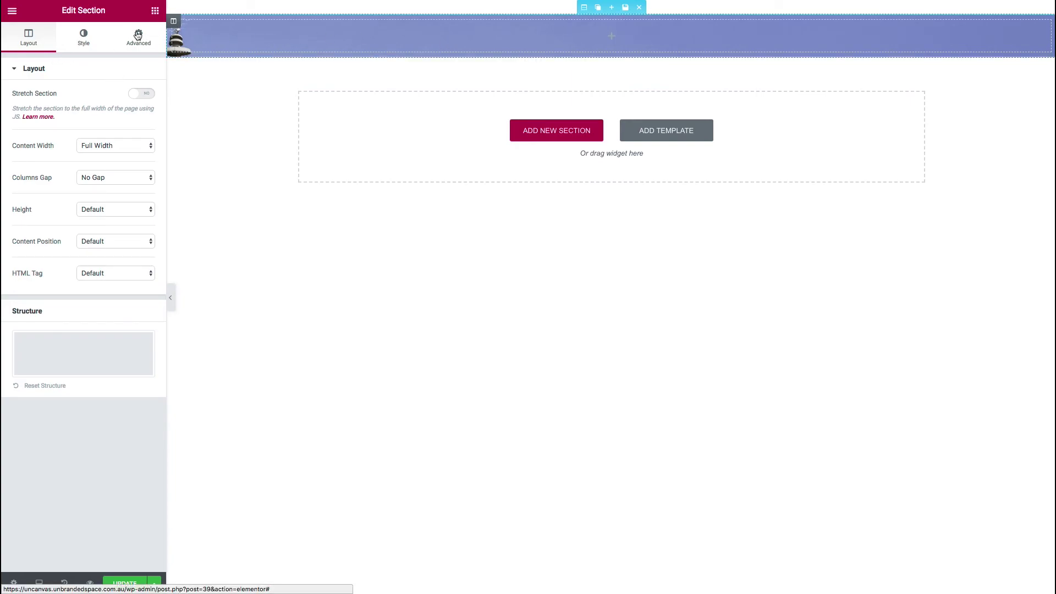
# Add a centre-aligned Heading widget reading 'My Animated Page' to the top hero section
pyautogui.click(154, 11)
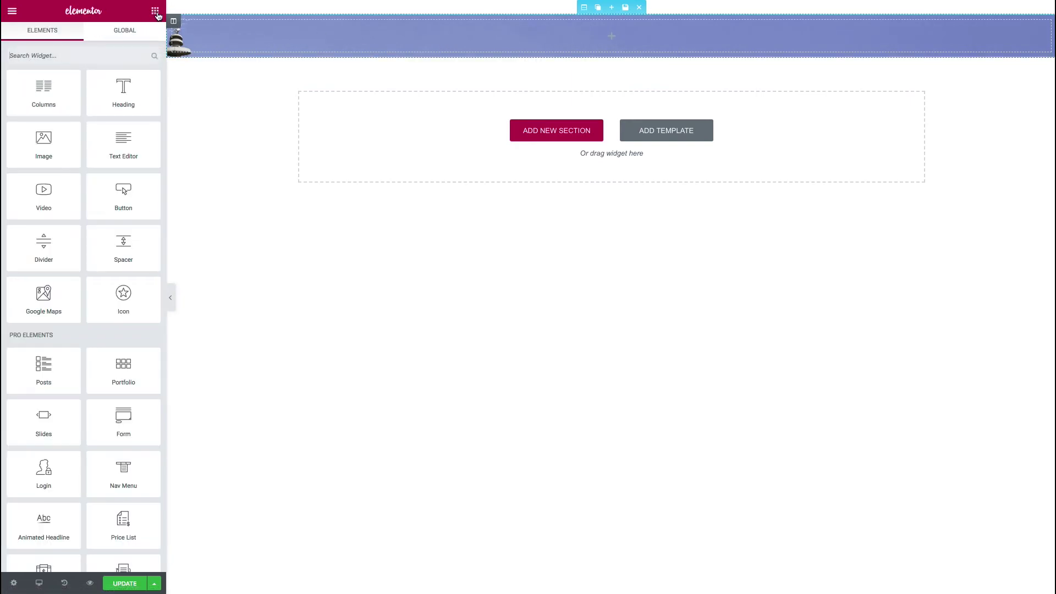
pyautogui.moveTo(111, 102); pyautogui.dragTo(553, 43)
pyautogui.moveTo(117, 110); pyautogui.dragTo(17, 110)
pyautogui.write('My Animated Page')
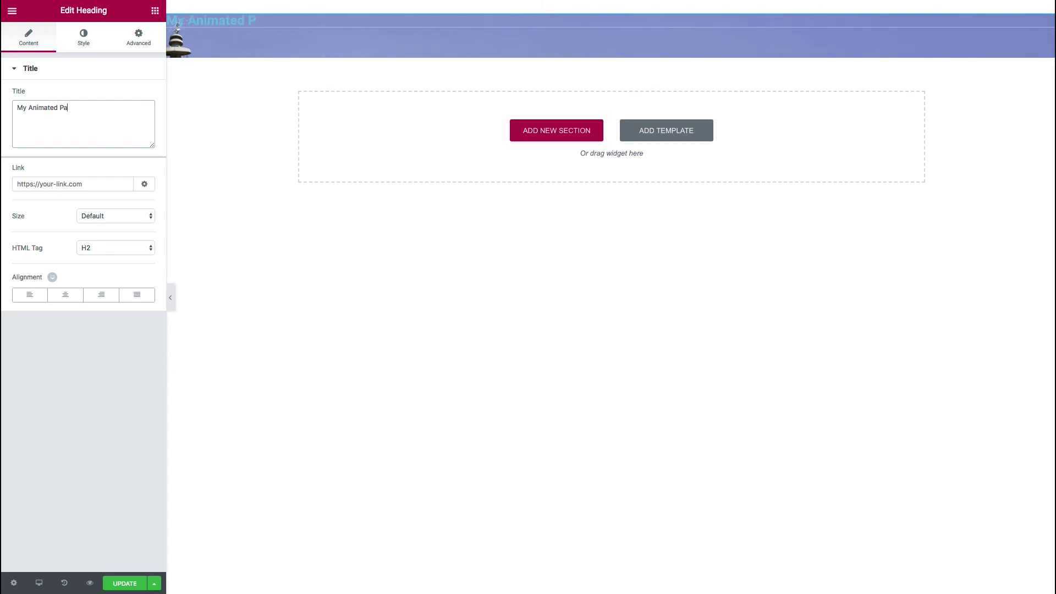
pyautogui.click(65, 295)
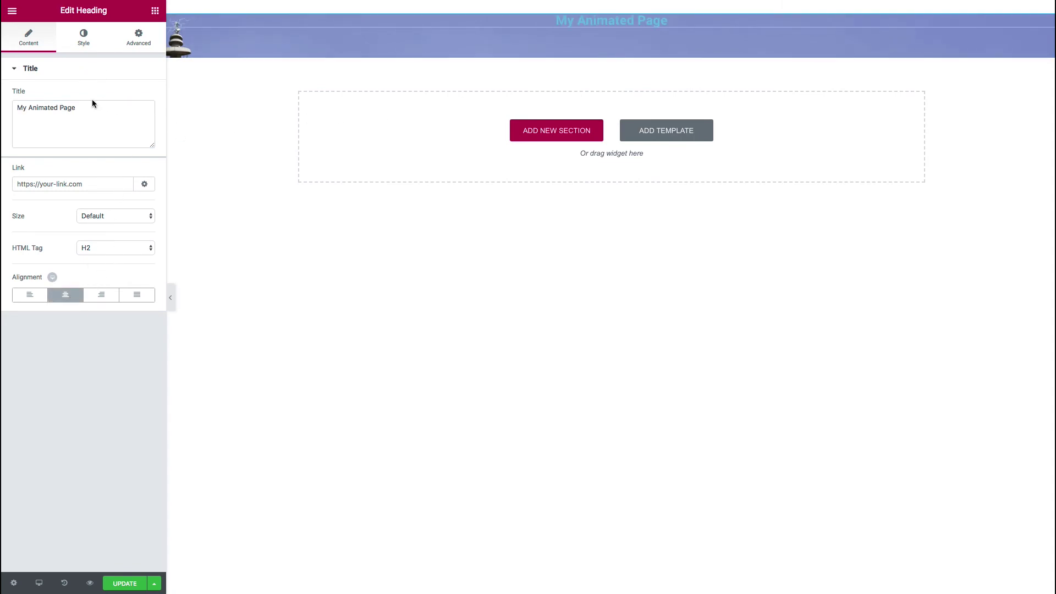
# Style the heading with white text colour and a typography size of about 4 em
pyautogui.click(84, 48)
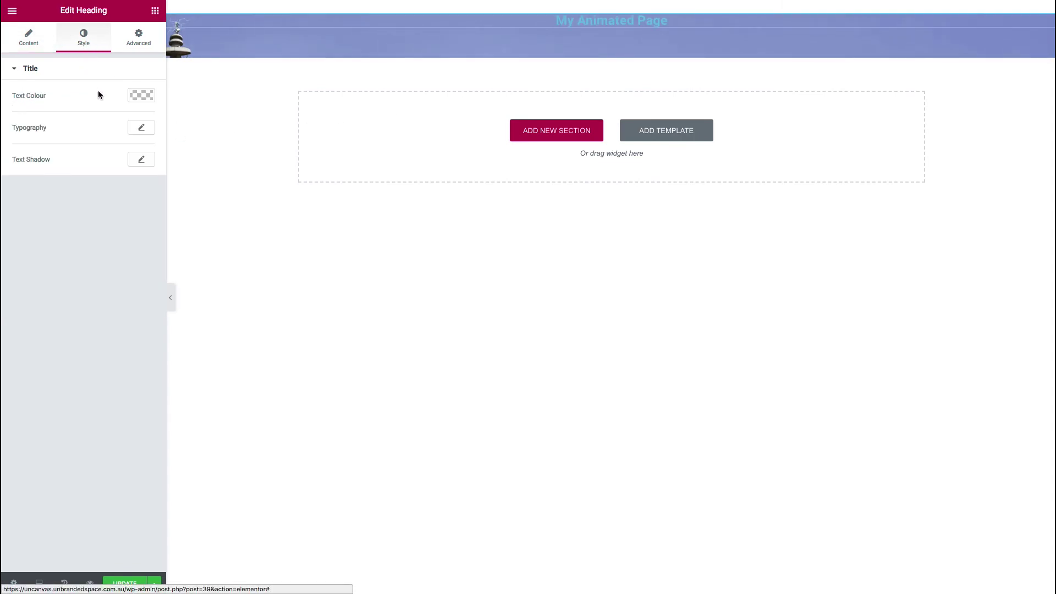
pyautogui.click(141, 98)
pyautogui.click(114, 231)
pyautogui.click(119, 224)
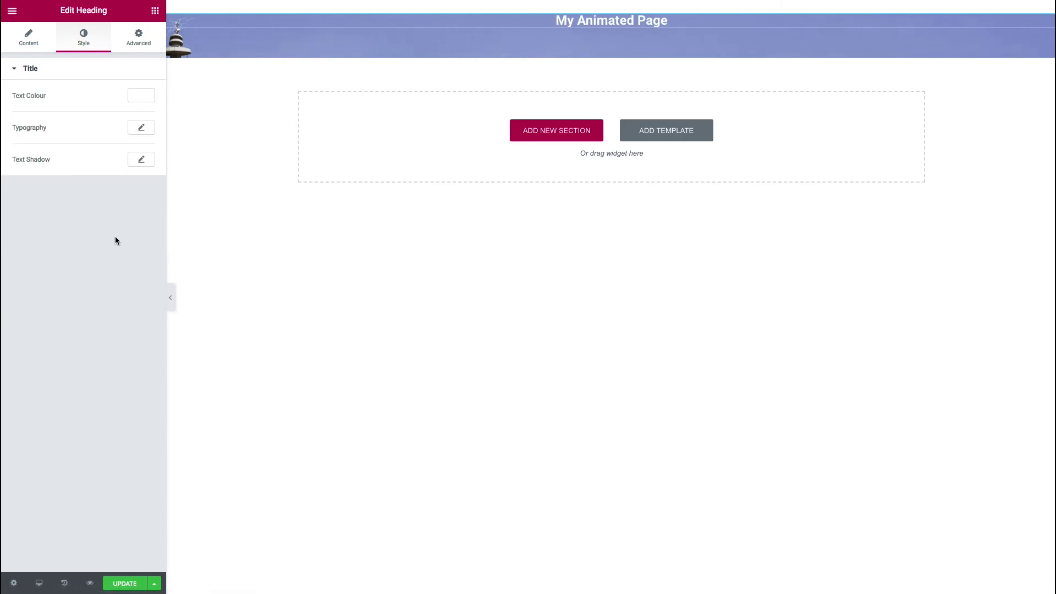
pyautogui.click(142, 128)
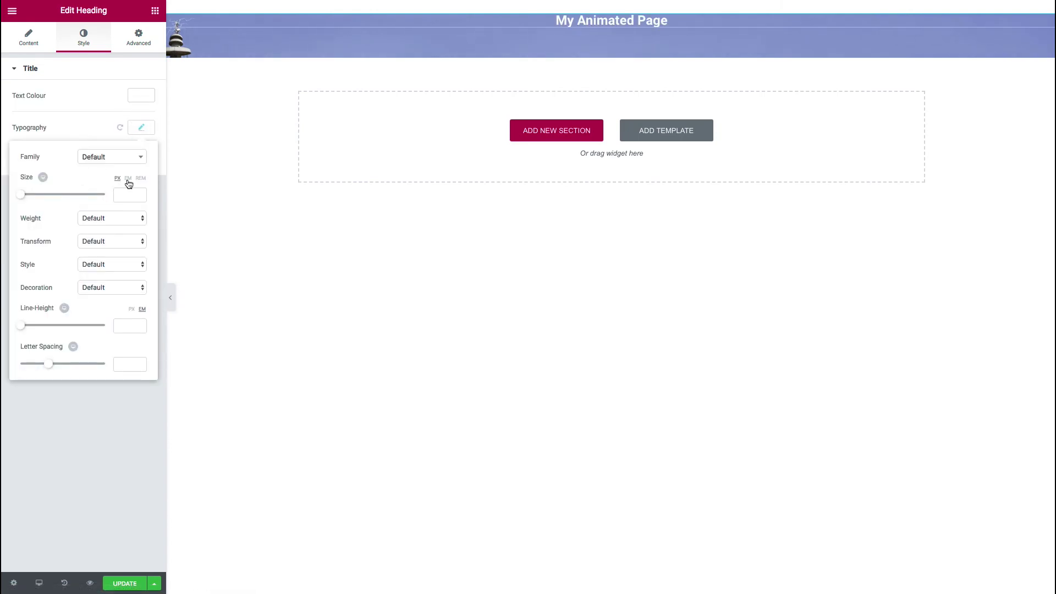
pyautogui.moveTo(22, 198); pyautogui.dragTo(58, 195)
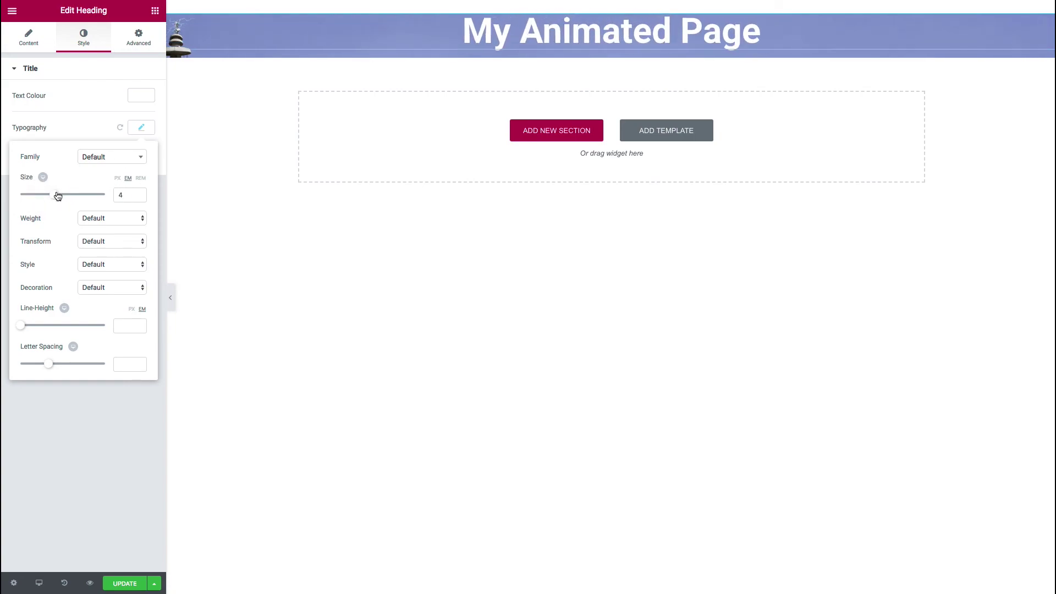
pyautogui.click(105, 416)
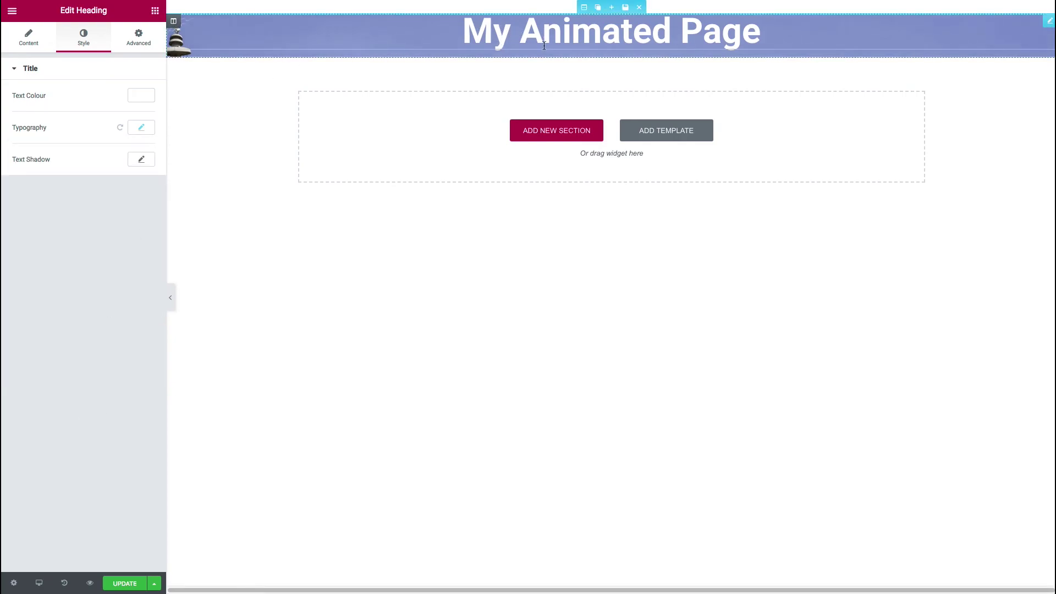
# Unlink the heading's padding and set top and bottom padding to 400 px
pyautogui.click(138, 37)
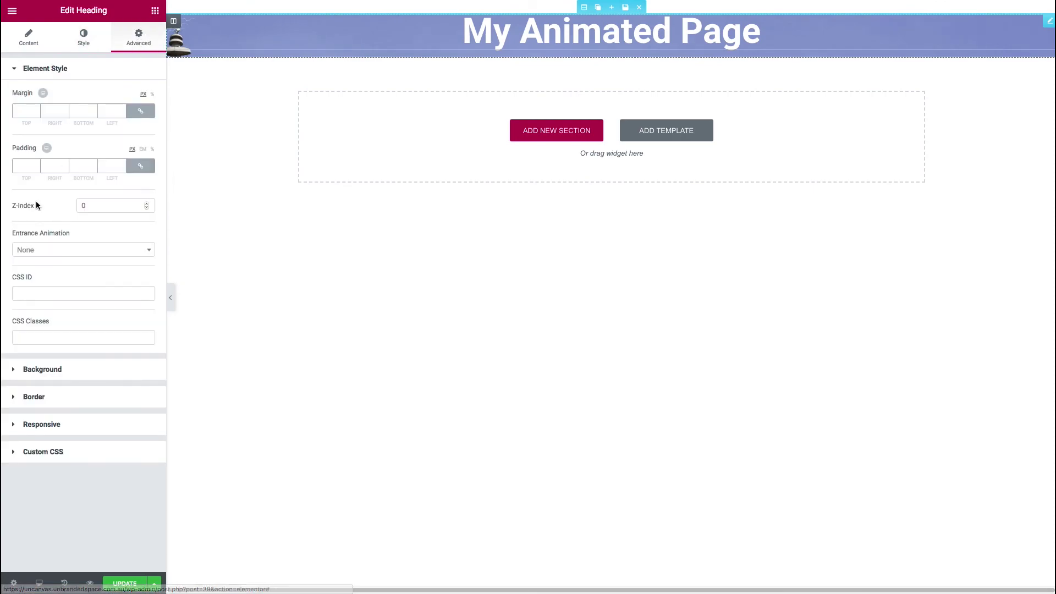
pyautogui.click(141, 166)
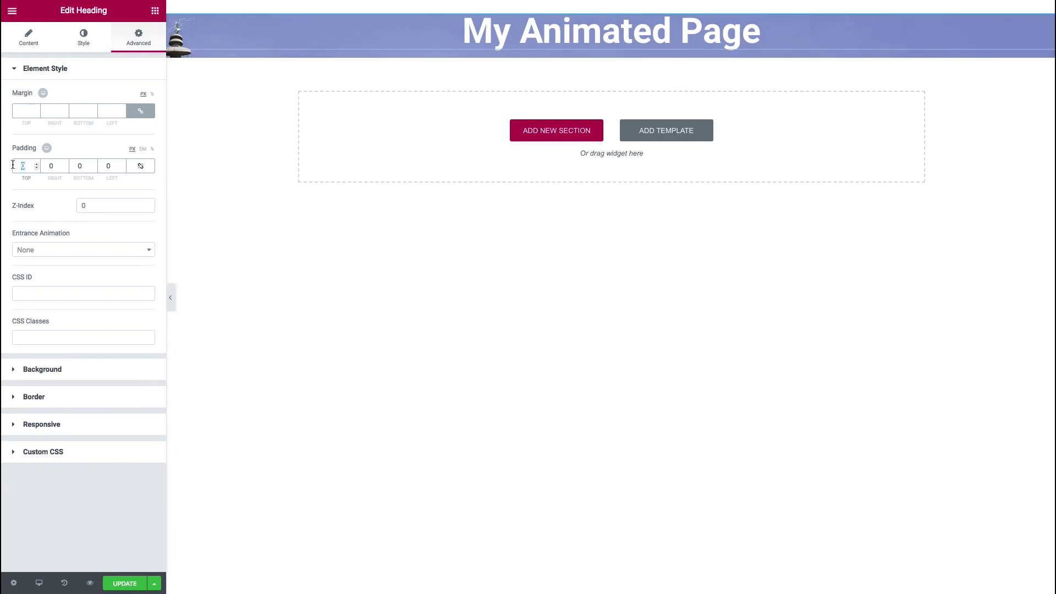
pyautogui.write('400')
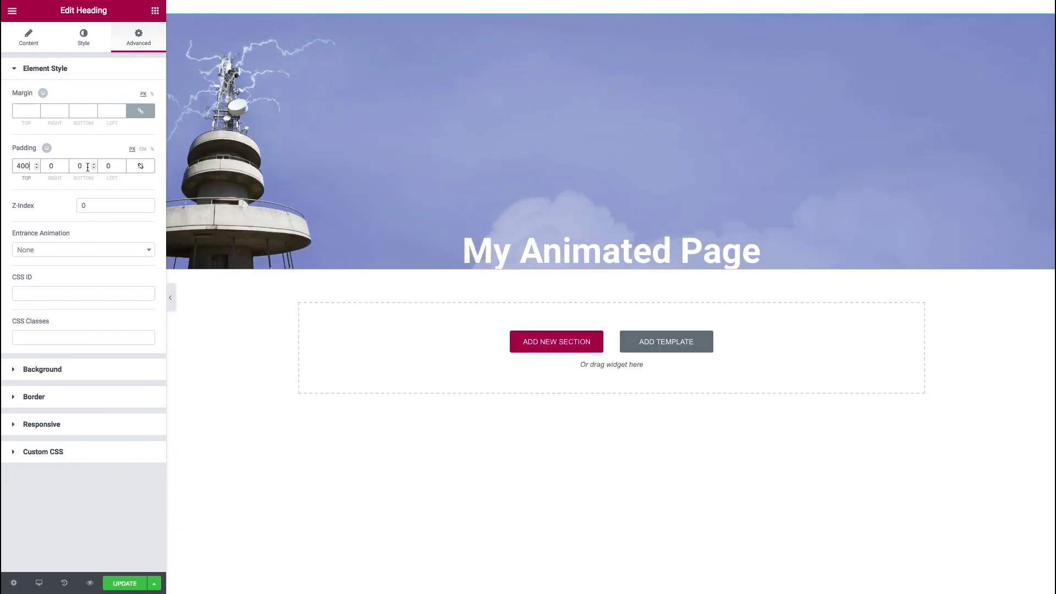
pyautogui.doubleClick(87, 167)
pyautogui.write('400')
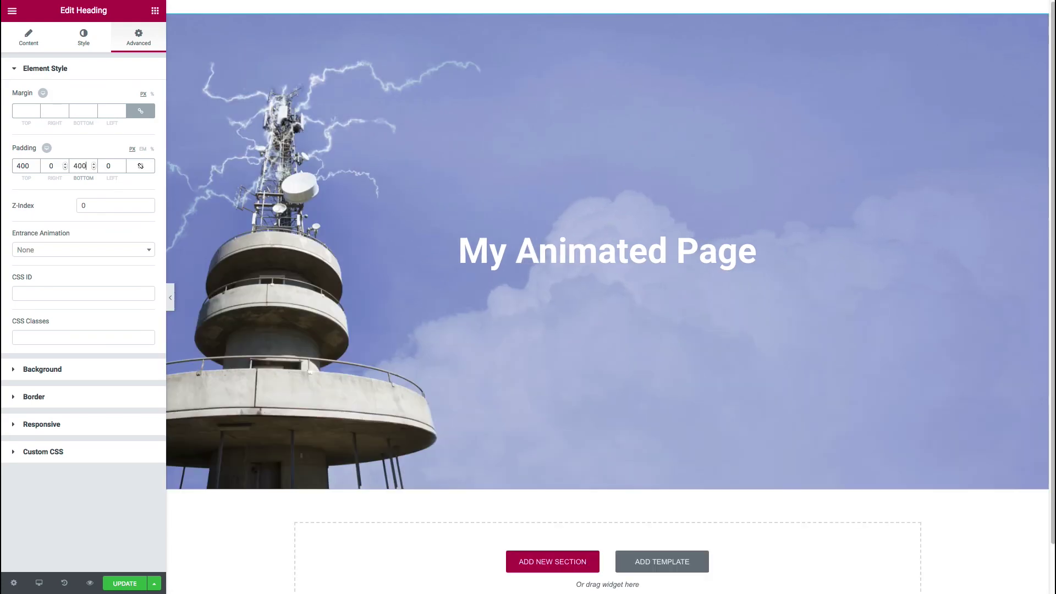
# Check the tablet and mobile previews, then reduce top and bottom padding to 300 px
pyautogui.click(59, 149)
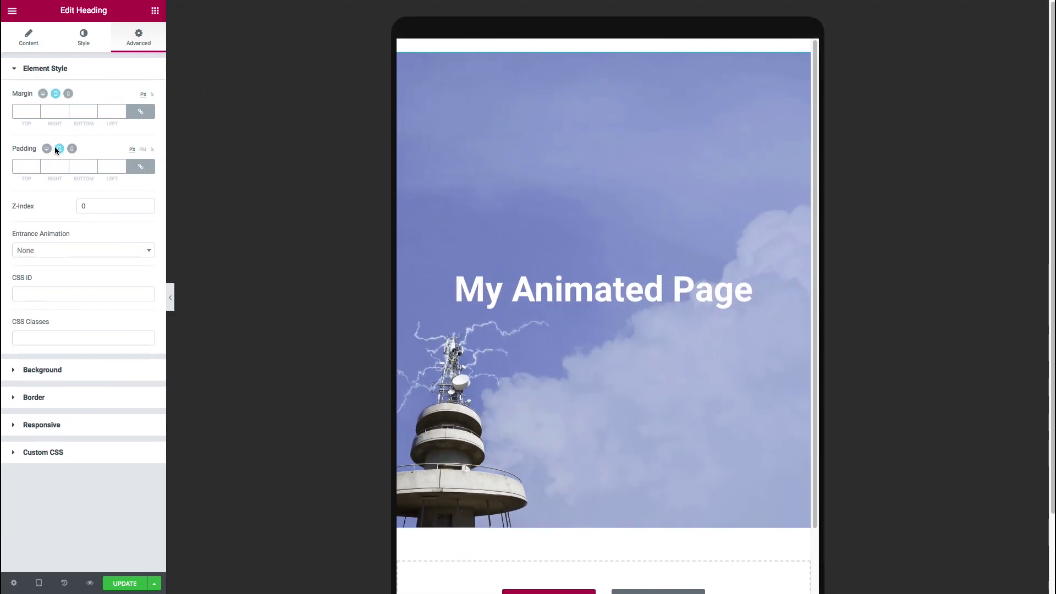
pyautogui.click(73, 149)
pyautogui.click(61, 149)
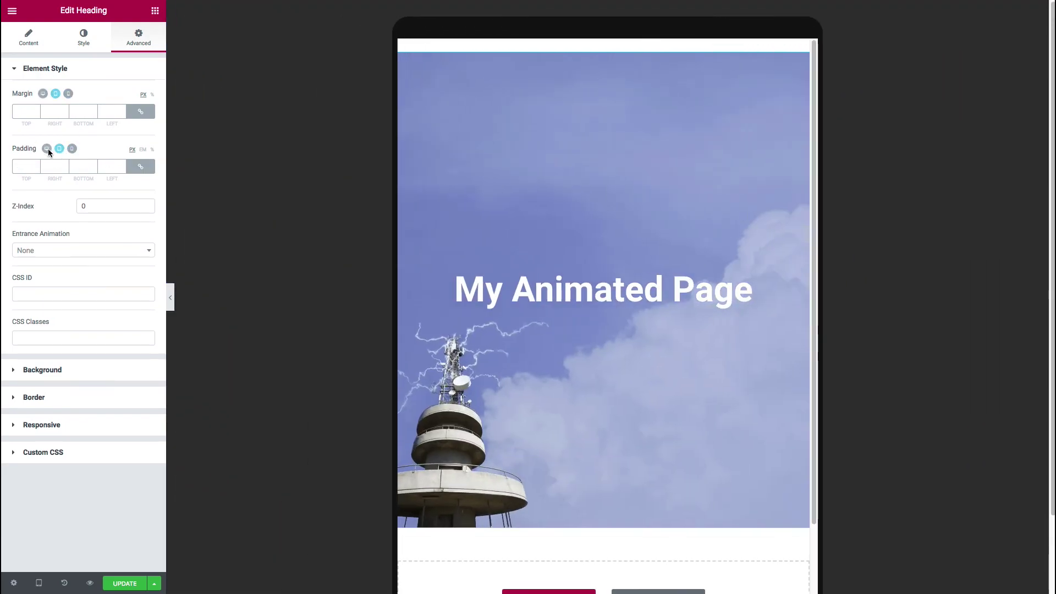
pyautogui.click(47, 149)
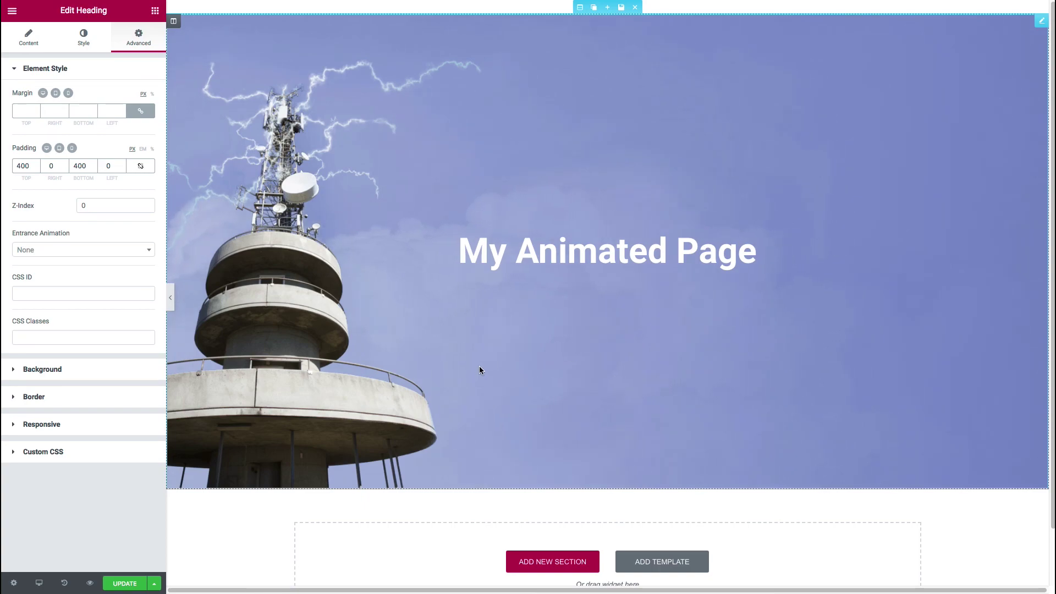
pyautogui.doubleClick(29, 166)
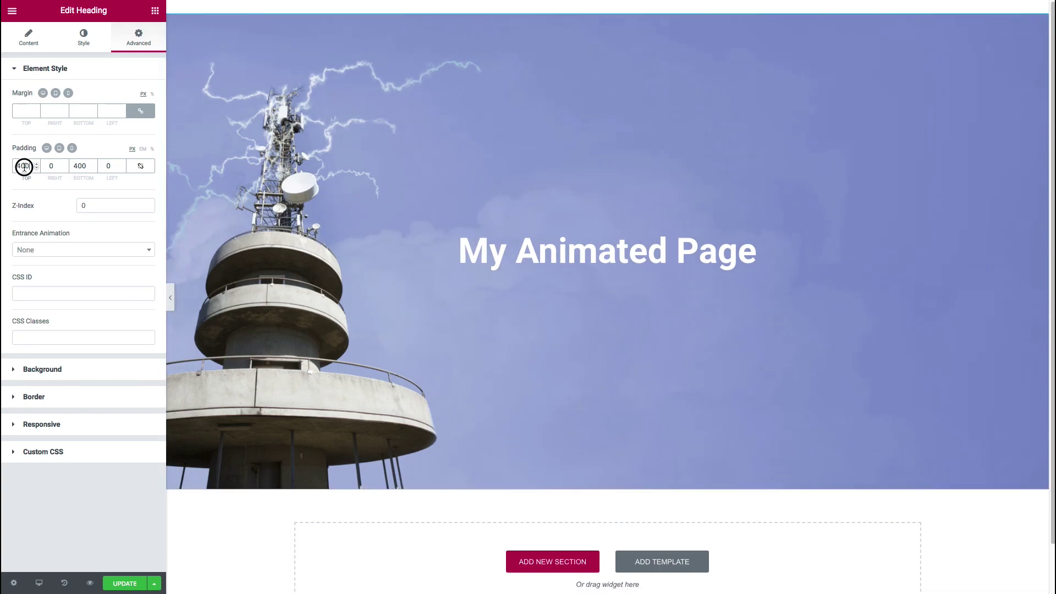
pyautogui.write('300')
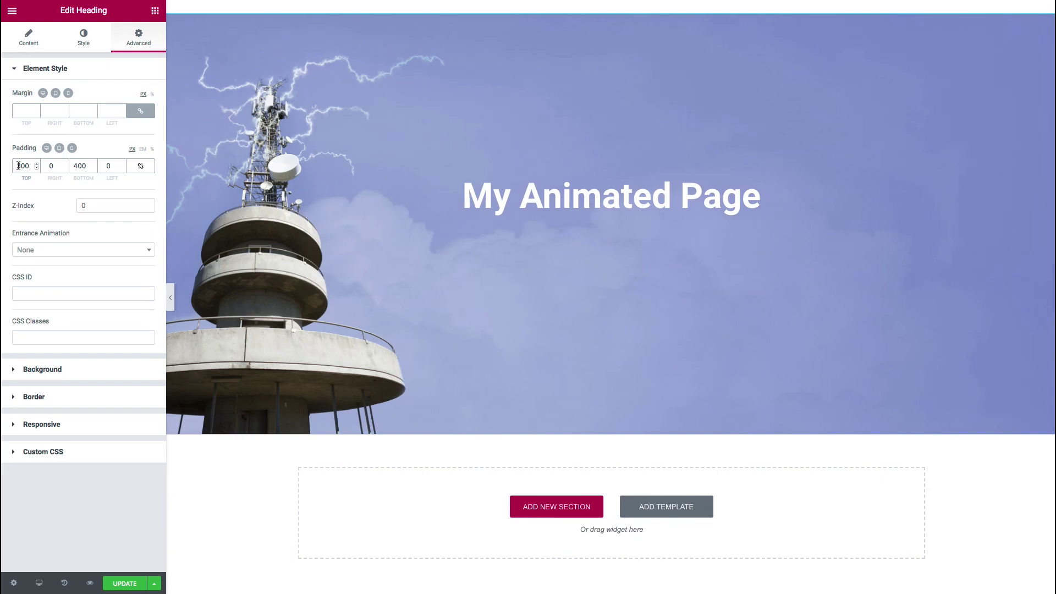
pyautogui.doubleClick(69, 166)
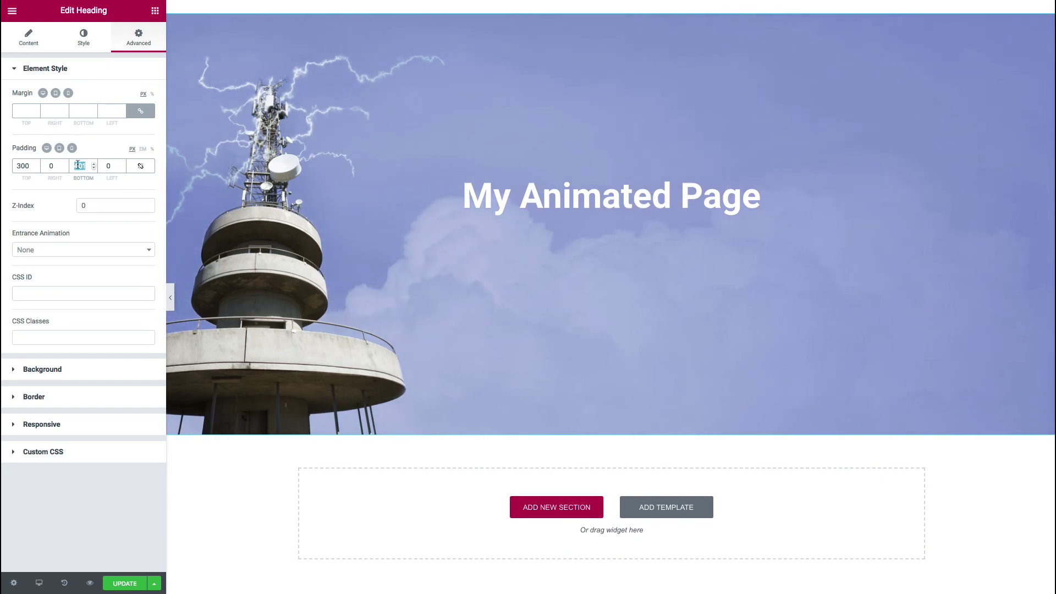
pyautogui.write('300')
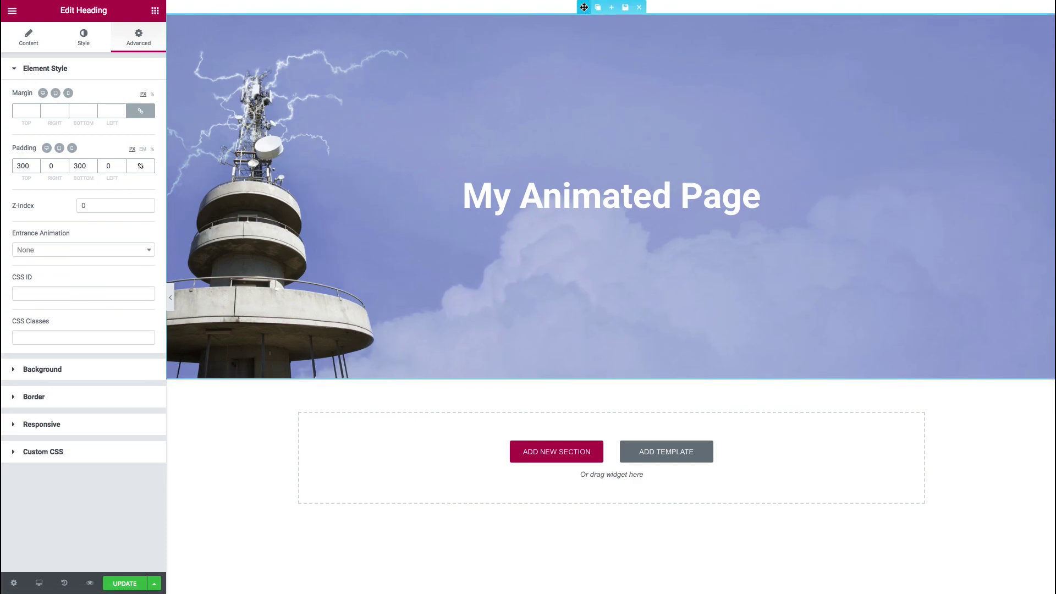
# Switch the hero section's height to Min Height and set it to about 798 px
pyautogui.click(584, 7)
pyautogui.click(100, 210)
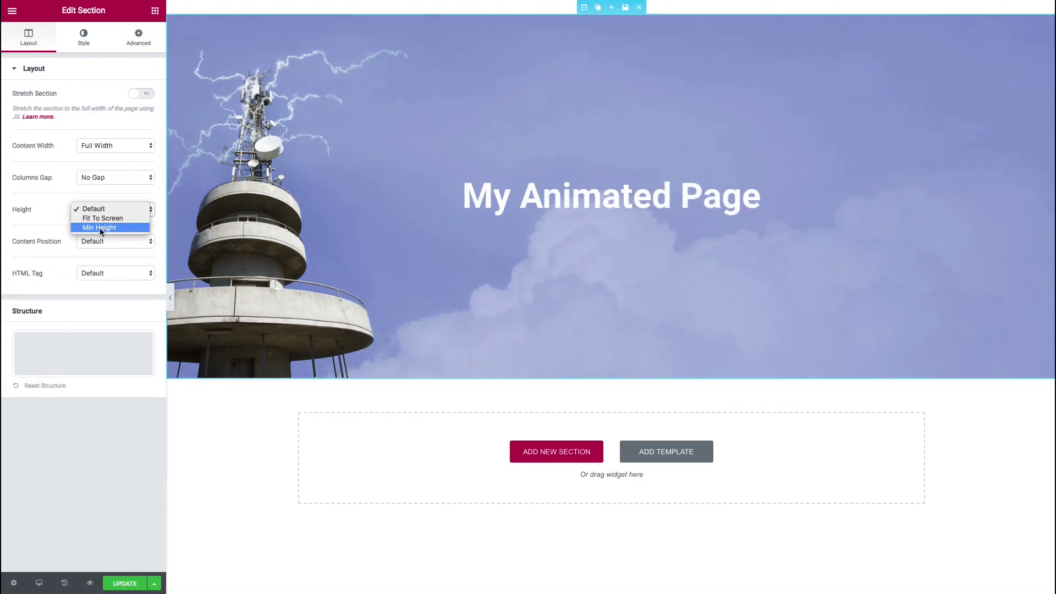
pyautogui.click(99, 227)
pyautogui.moveTo(44, 256); pyautogui.dragTo(66, 262)
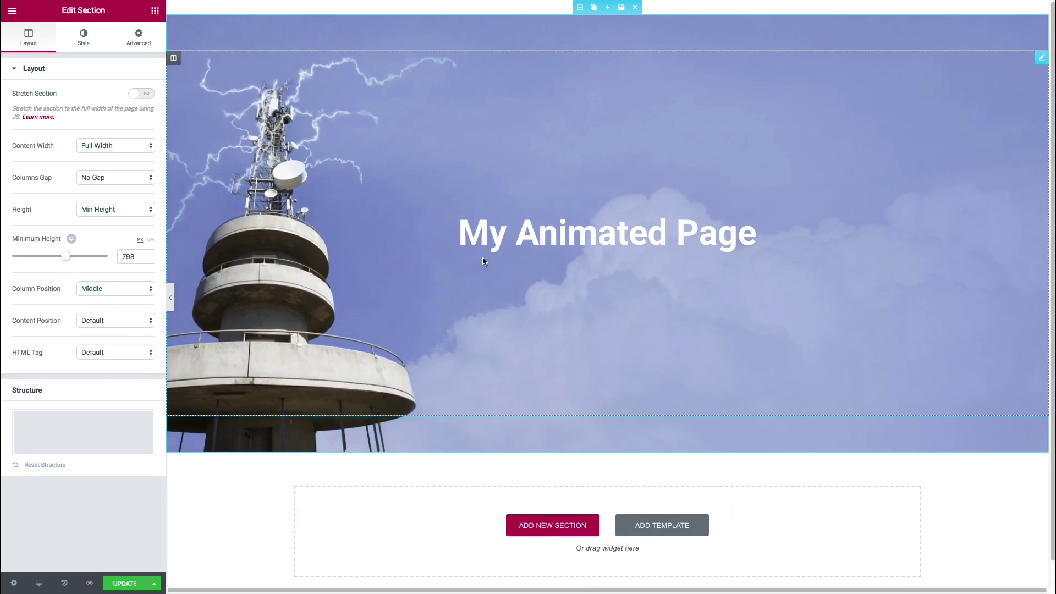
pyautogui.click(509, 244)
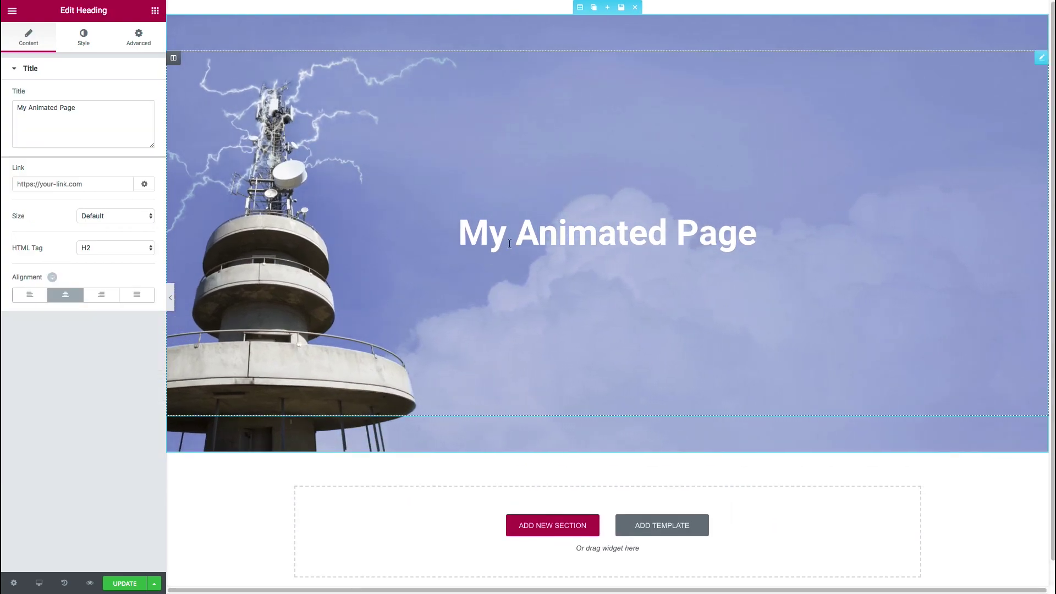